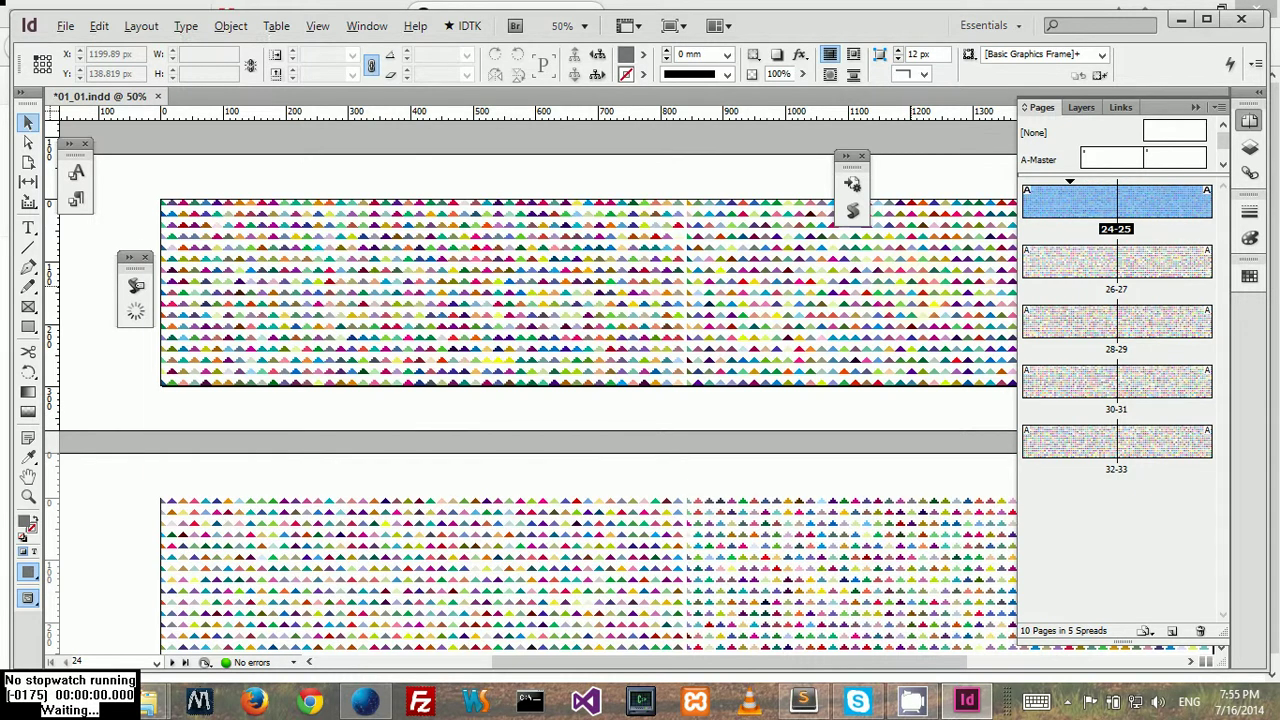
Step: Switch from InDesign to the Firefox Nightly window showing the 3 Dots art group GitHub page
{"action": "key", "text": "alt+Tab"}
{"action": "key", "text": "alt+Tab"}
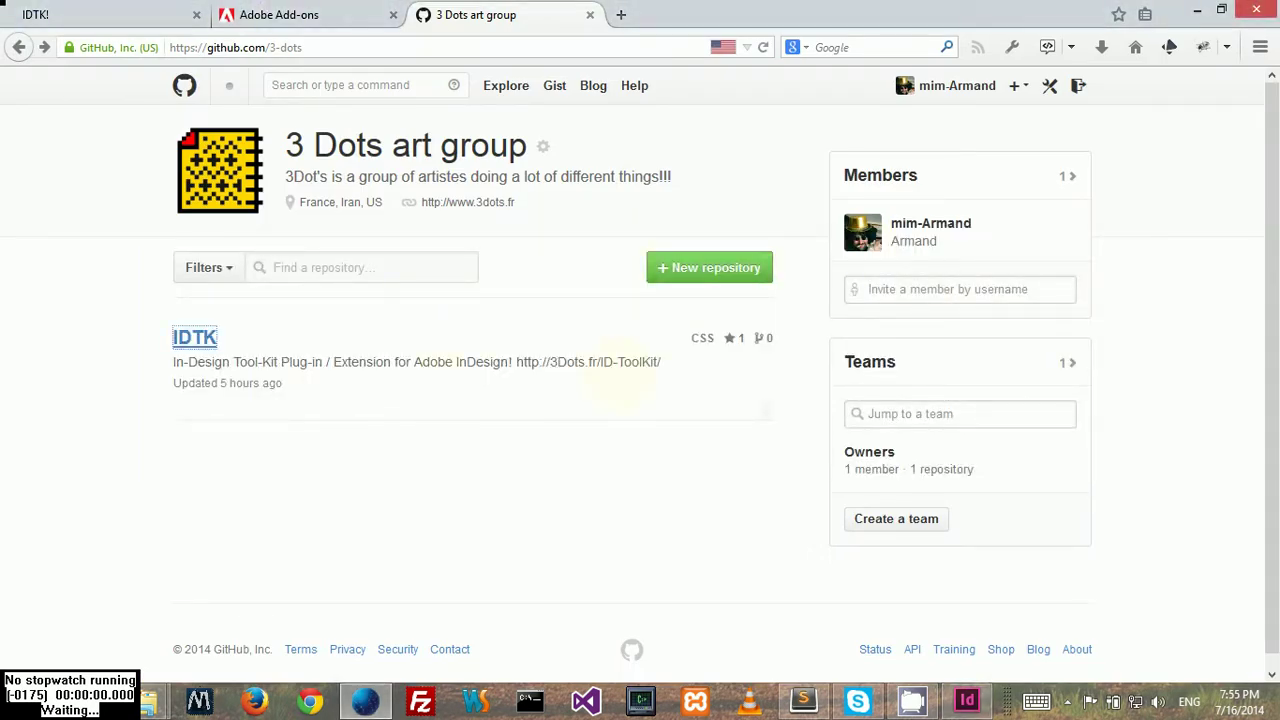
Step: Go to the IDTK! tab and scroll down to its How?! installation instructions
{"action": "key", "text": "ctrl+Tab"}
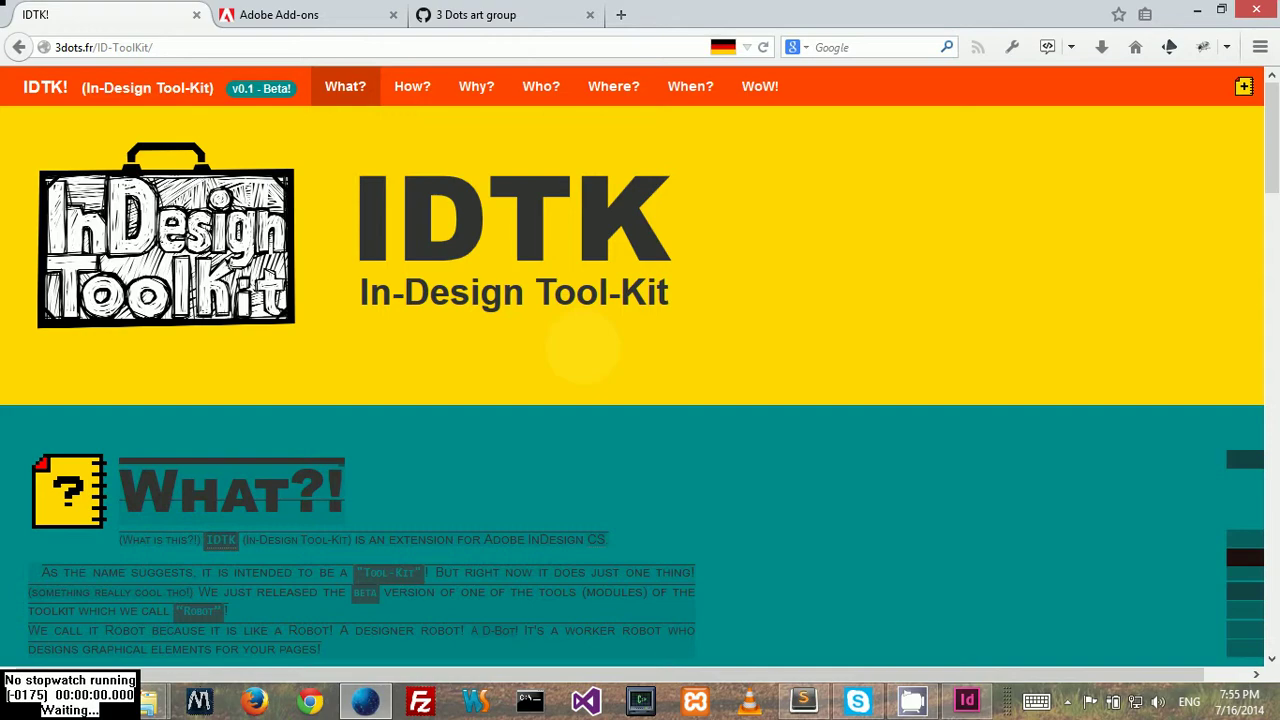
{"action": "scroll", "coordinate": [473, 378], "scroll_direction": "down", "scroll_amount": 15}
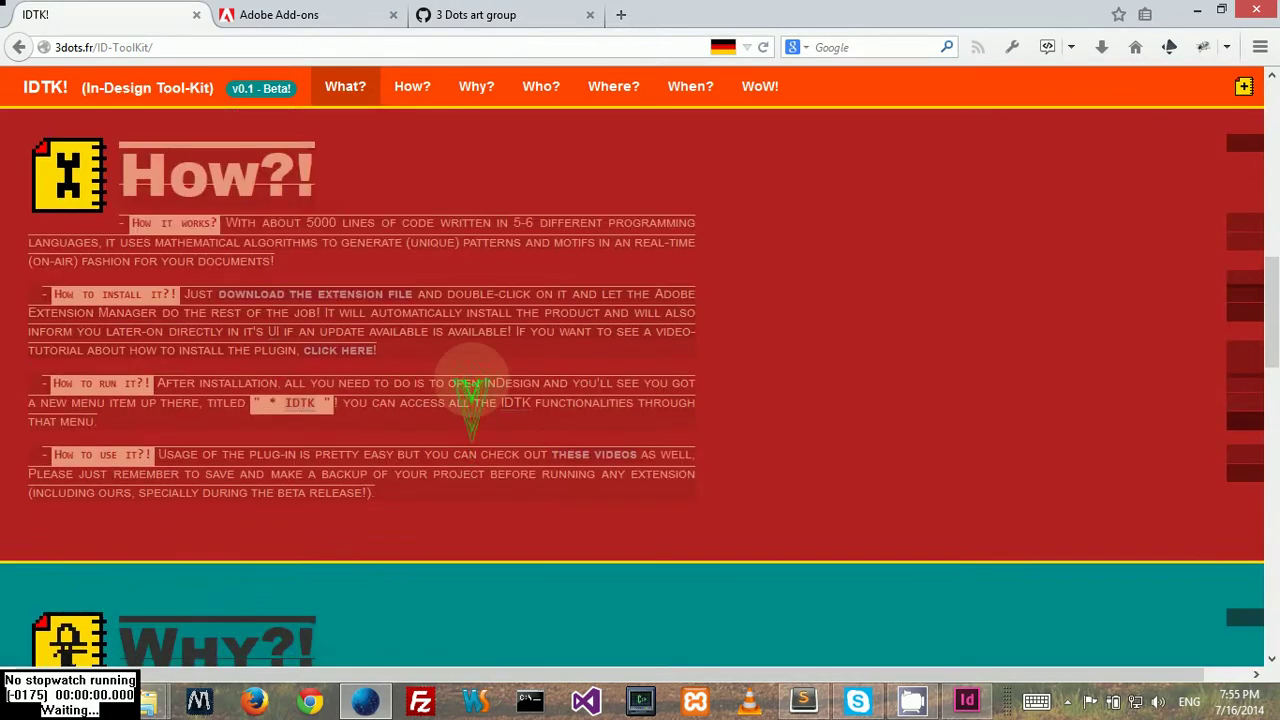
{"action": "scroll", "coordinate": [470, 390], "scroll_direction": "up", "scroll_amount": 15}
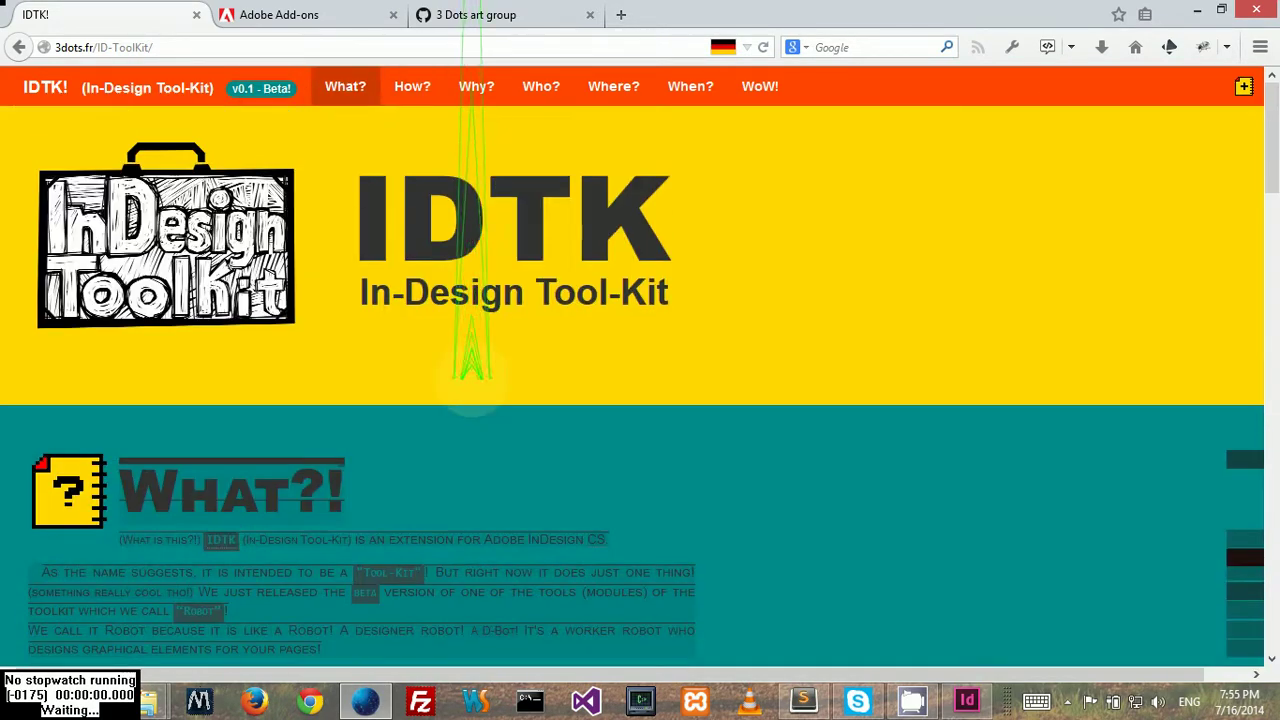
{"action": "scroll", "coordinate": [557, 372], "scroll_direction": "down", "scroll_amount": 4}
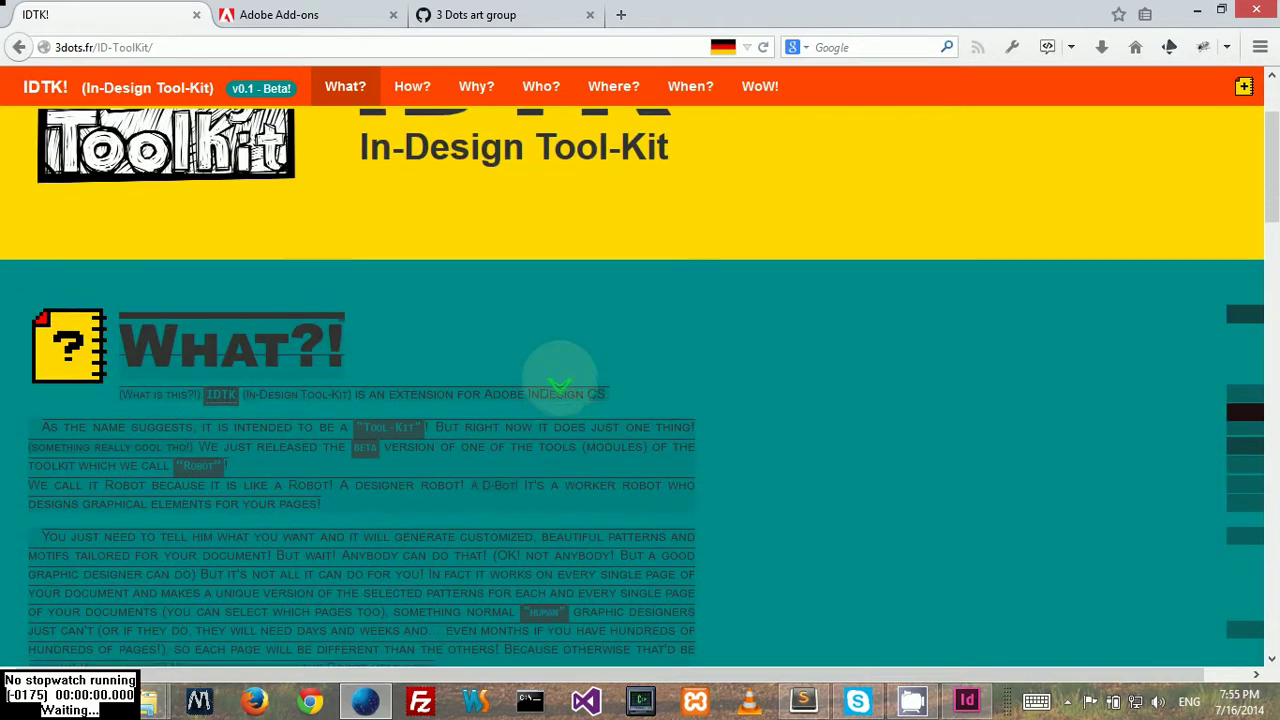
{"action": "scroll", "coordinate": [560, 378], "scroll_direction": "down", "scroll_amount": 10}
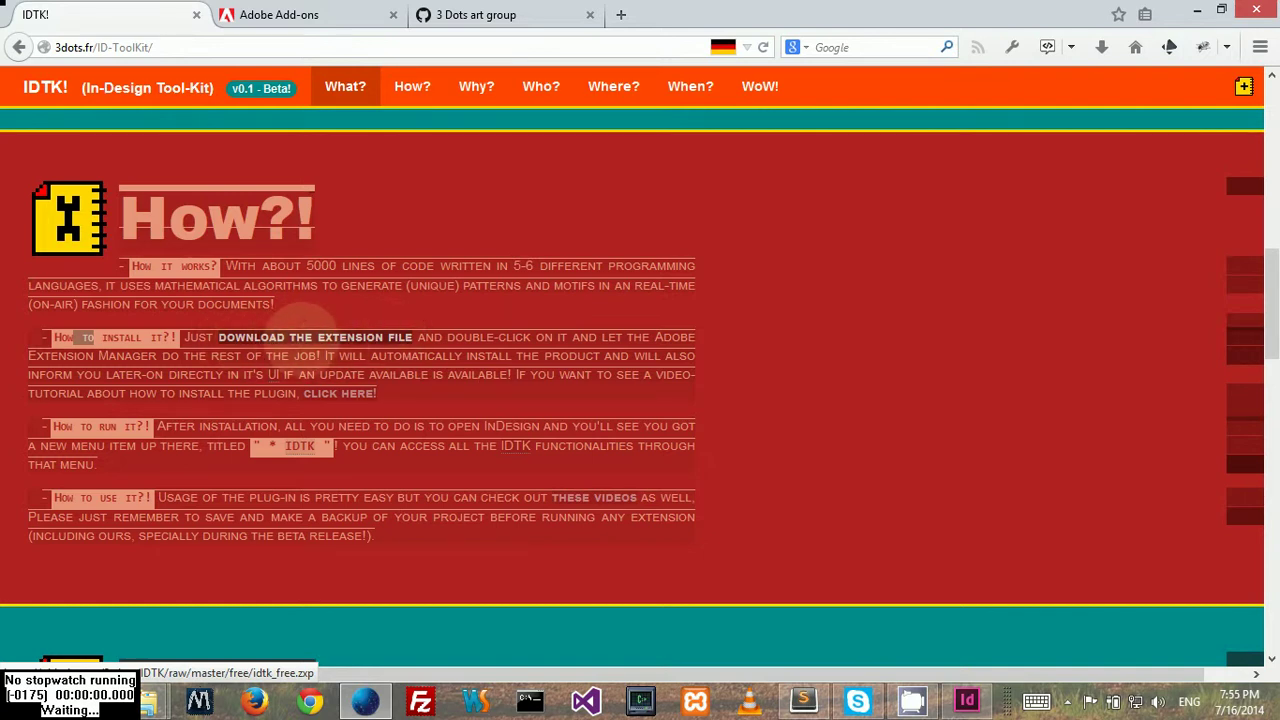
Step: Start the idtk_free.zxp download, cancel it, and move to the Adobe Add-ons tab
{"action": "left_click", "coordinate": [300, 335]}
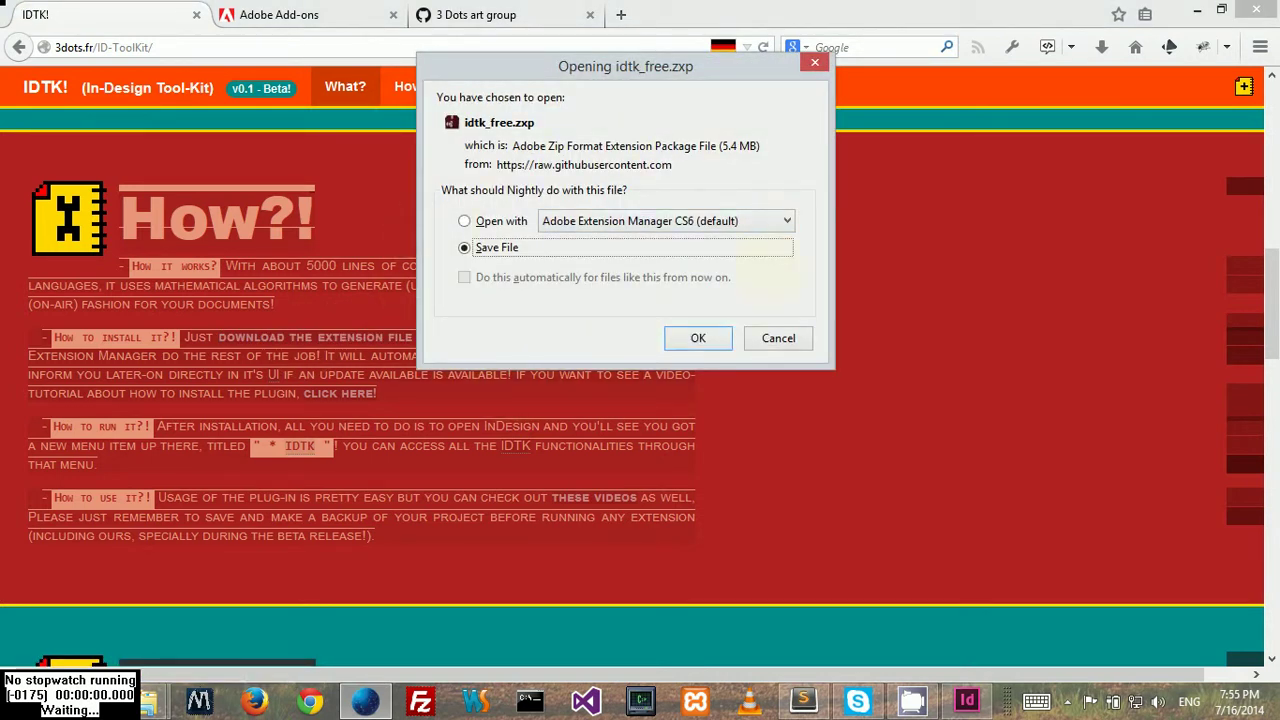
{"action": "left_click", "coordinate": [778, 338]}
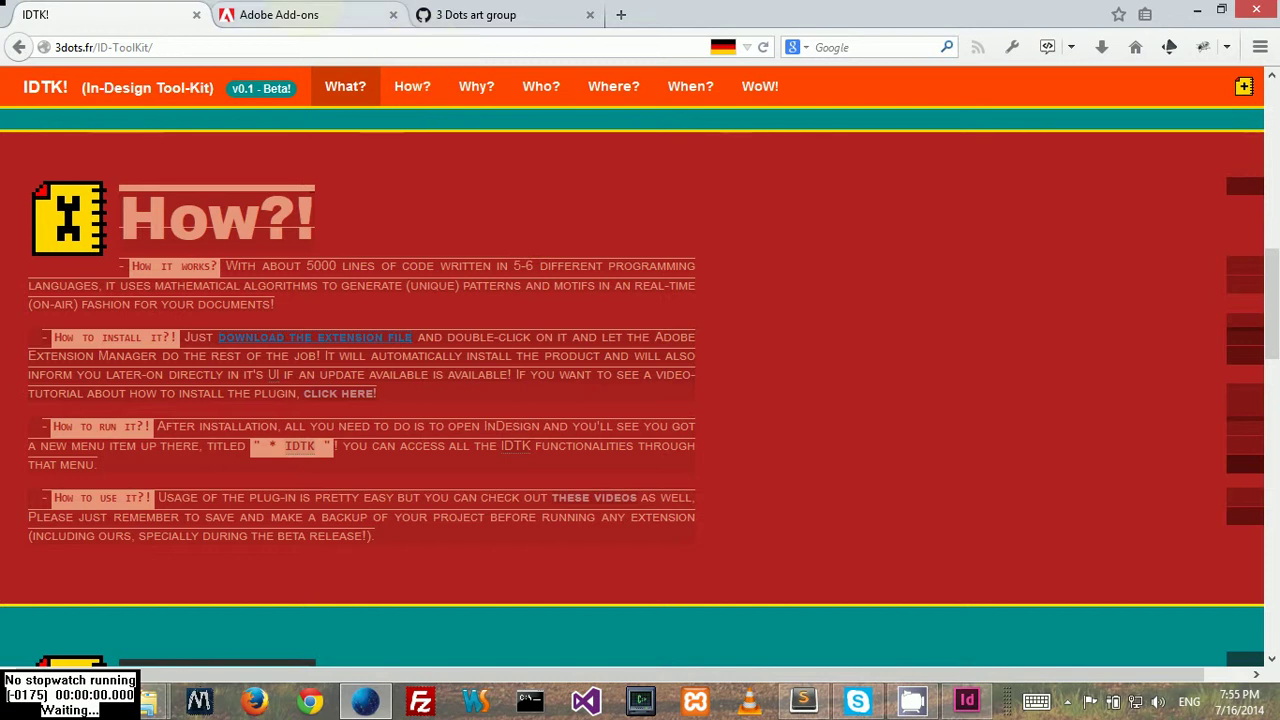
{"action": "left_click", "coordinate": [335, 14]}
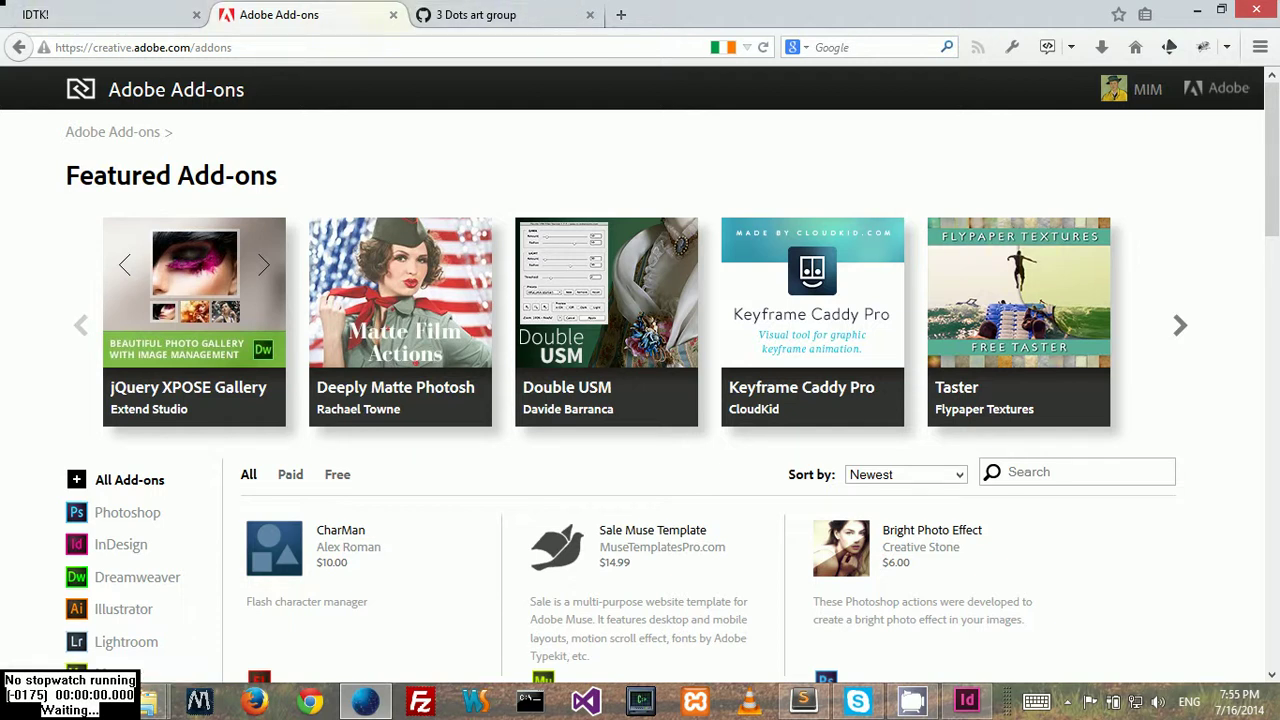
Step: From the 3 Dots art group tab, open the IDTK repository and its free folder
{"action": "left_click", "coordinate": [476, 15]}
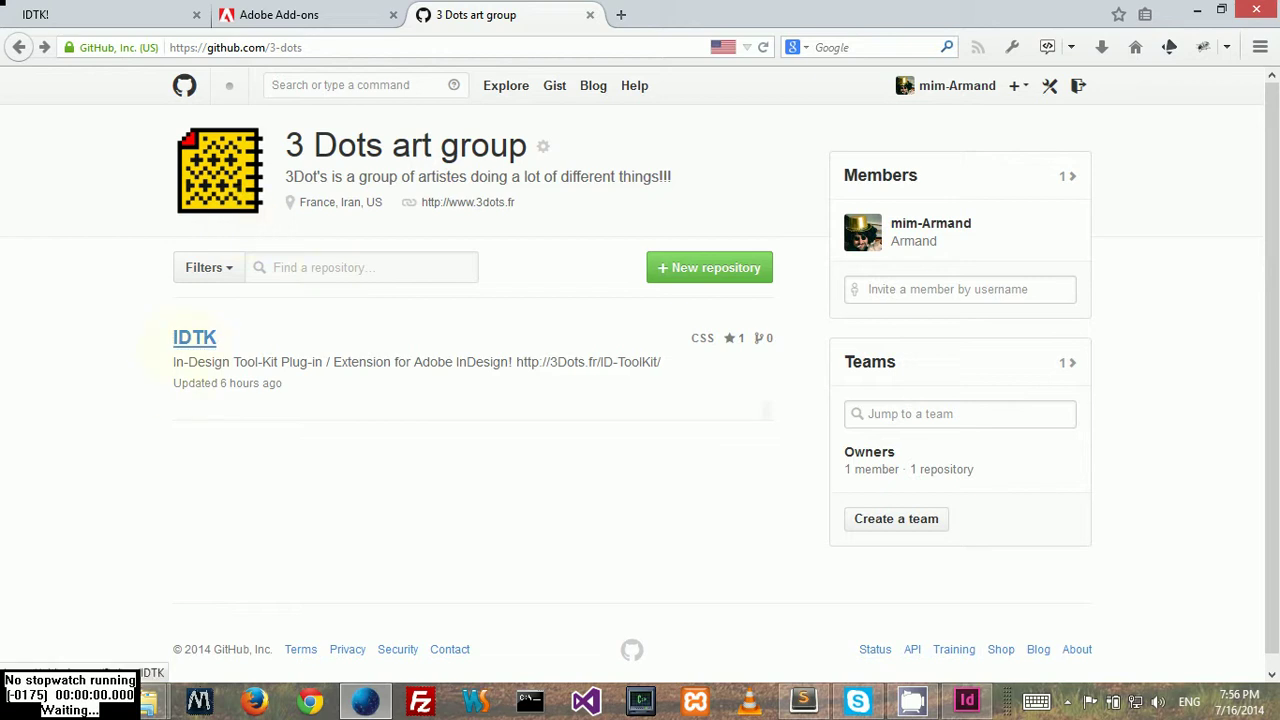
{"action": "left_click", "coordinate": [195, 337]}
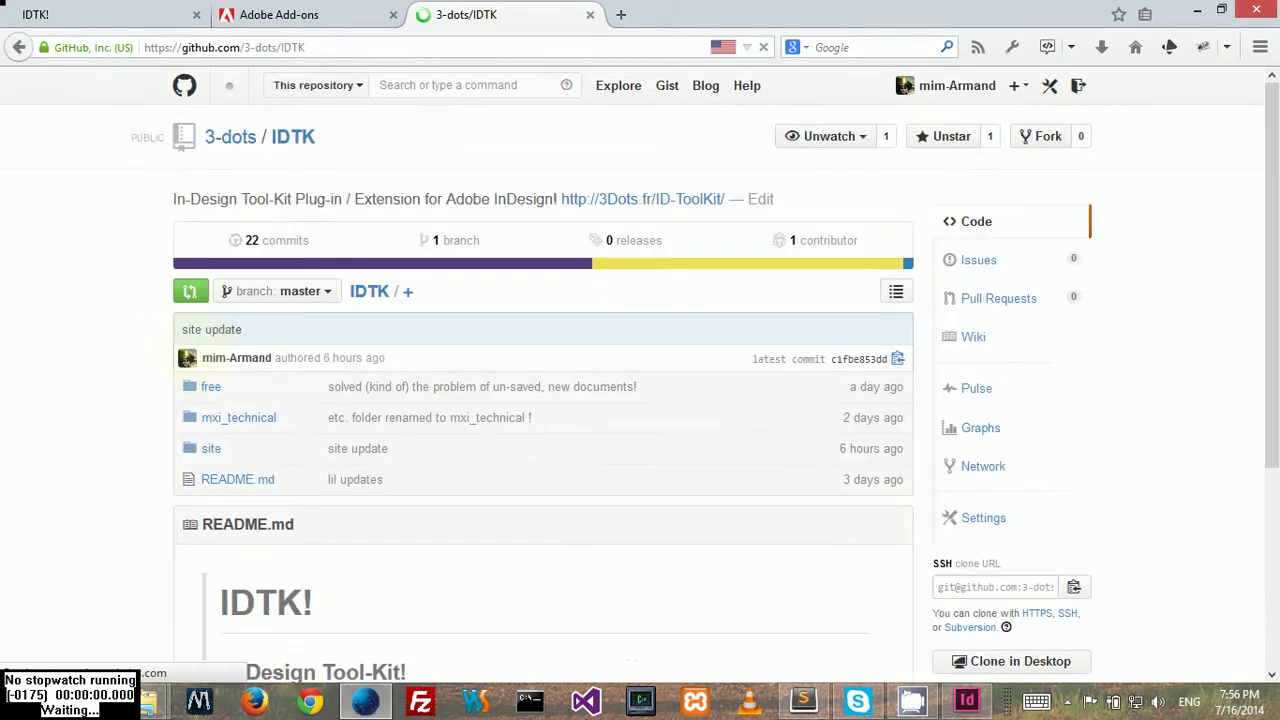
{"action": "left_click", "coordinate": [210, 386]}
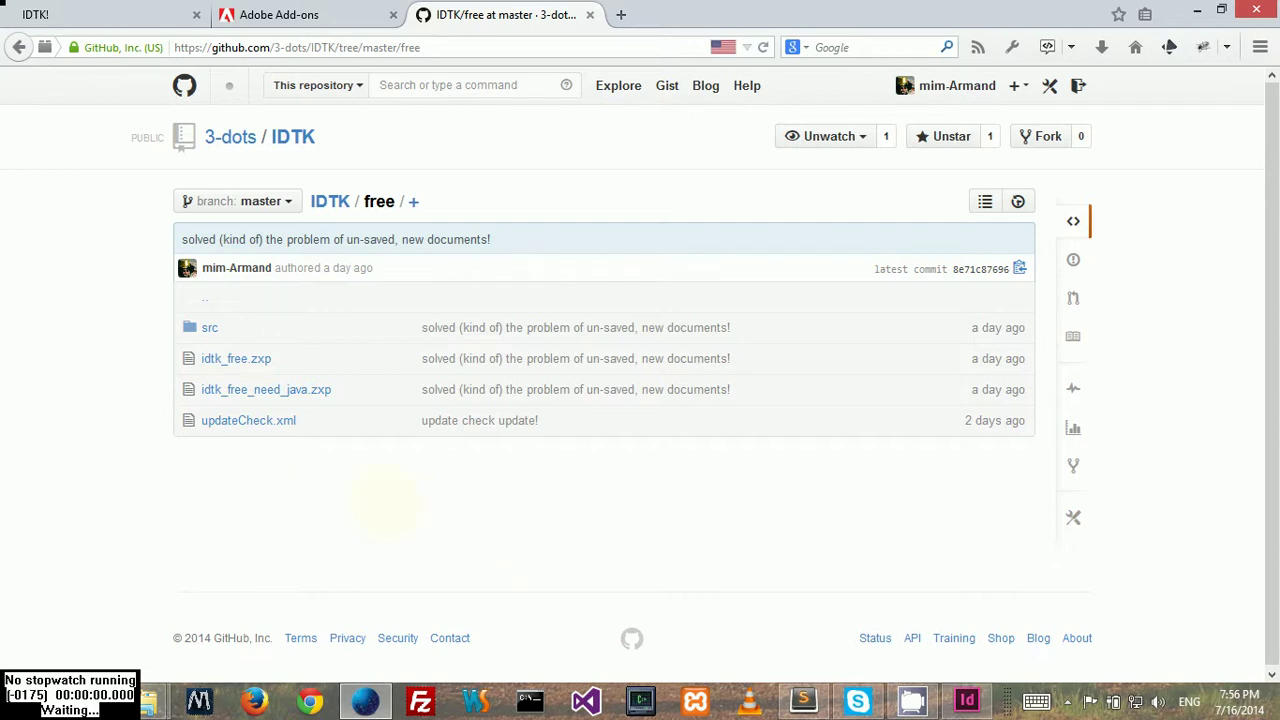
Step: Save idtk_free.zxp from the IDTK! site, then minimize InDesign to reveal the desktop
{"action": "left_click", "coordinate": [35, 14]}
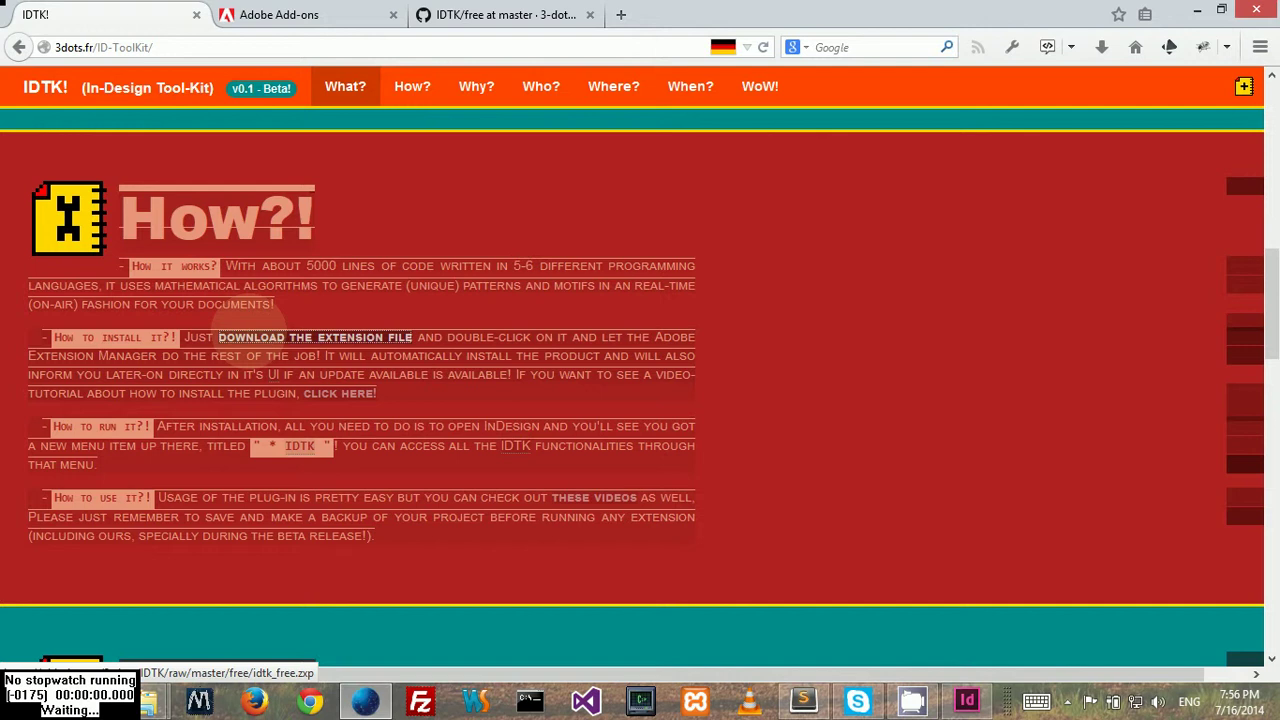
{"action": "left_click", "coordinate": [318, 337]}
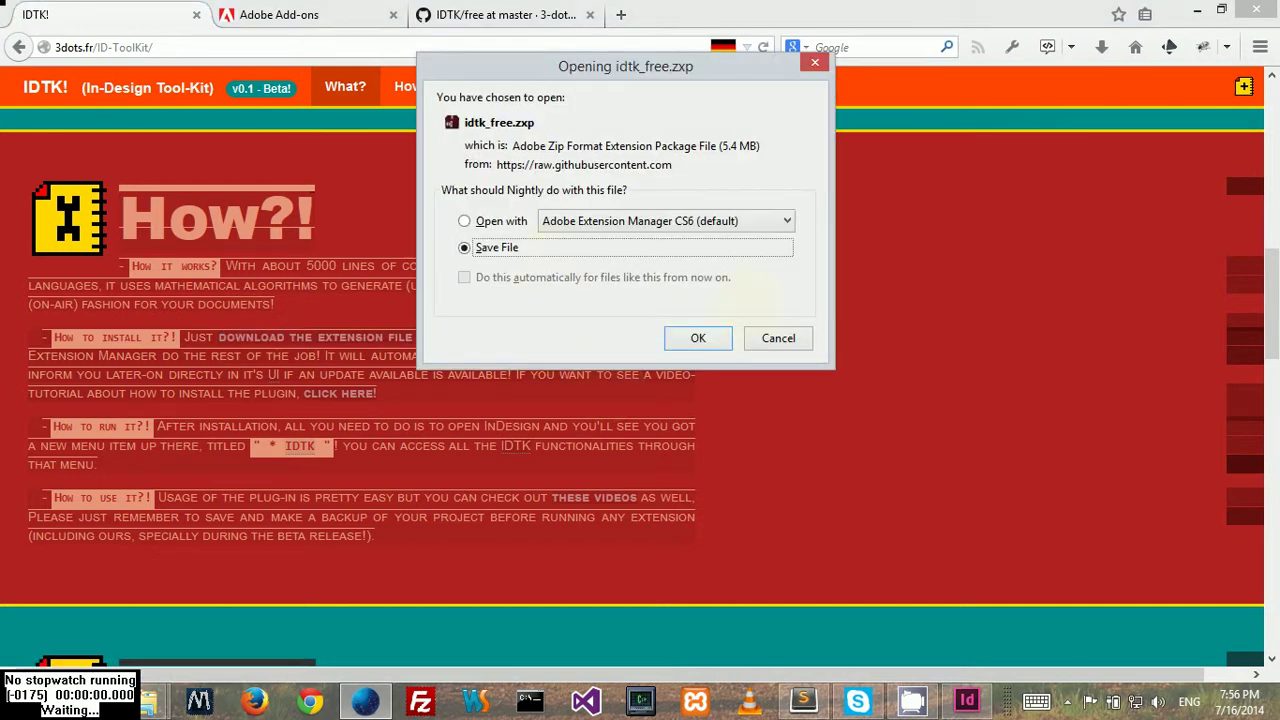
{"action": "left_click", "coordinate": [698, 340]}
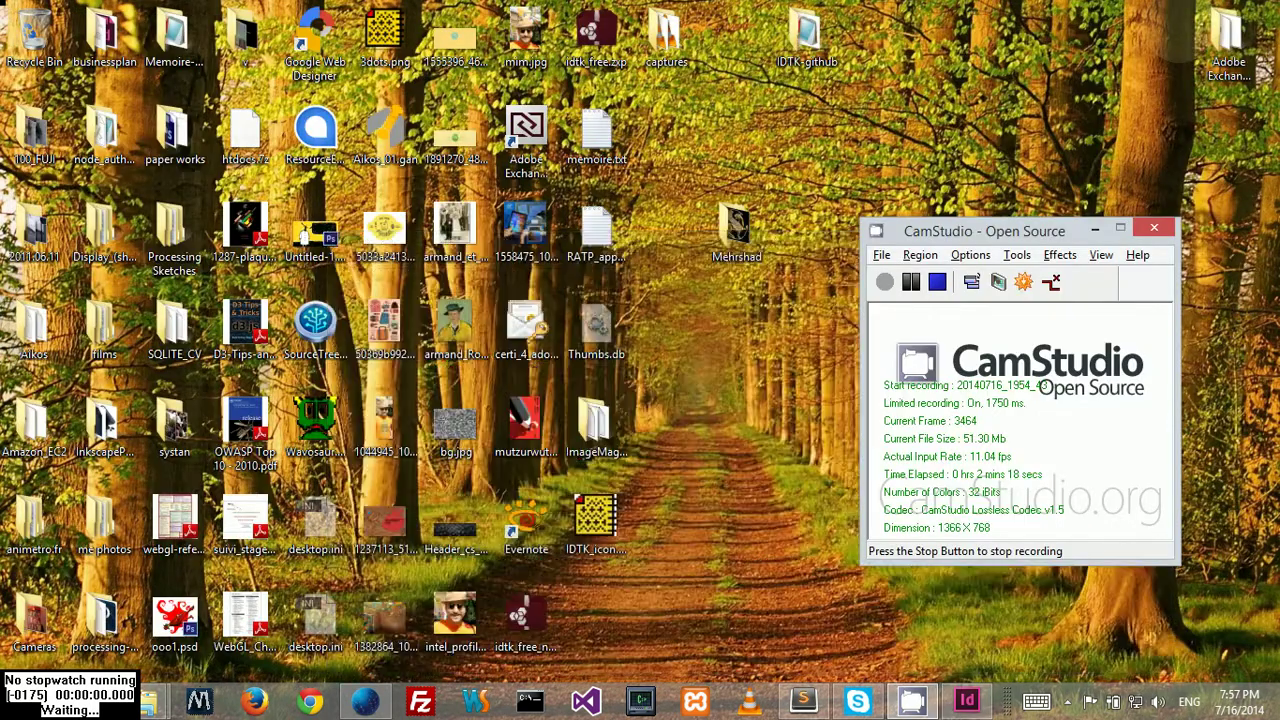
{"action": "left_click", "coordinate": [1181, 19]}
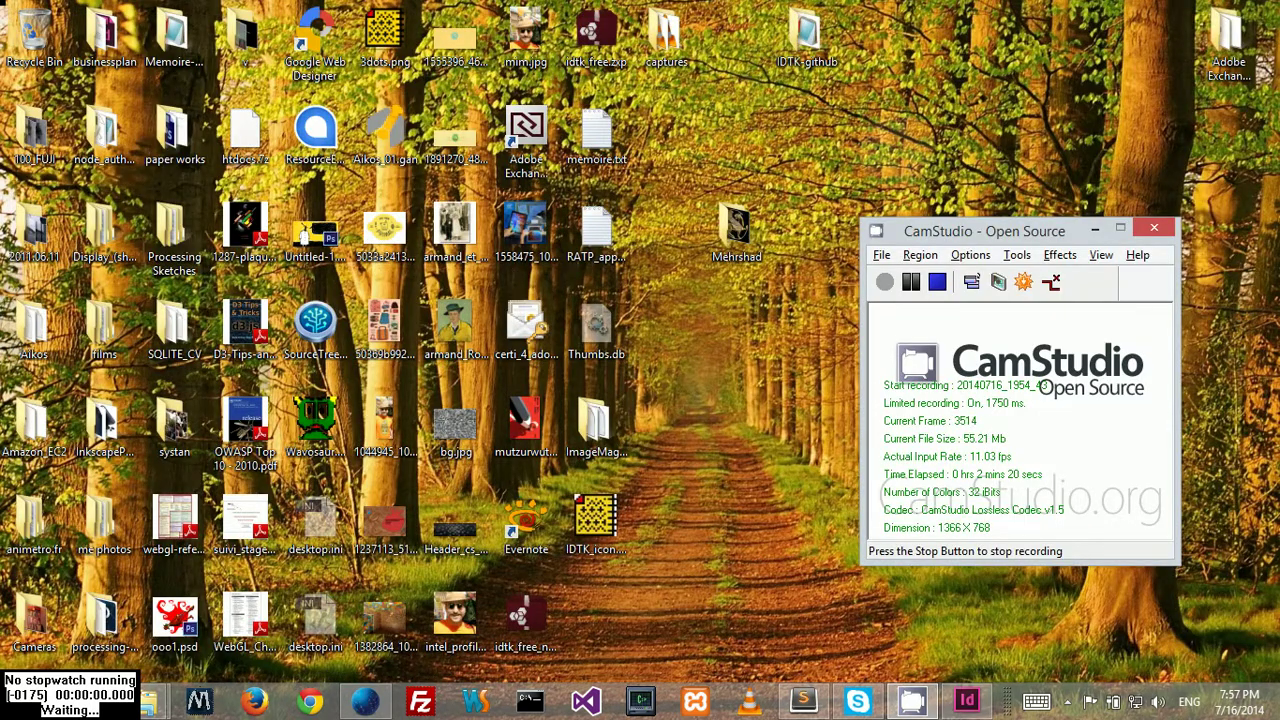
Step: Open idtk_free.zxp in Extension Manager, accept the license and replace the installed IDTK version
{"action": "double_click", "coordinate": [597, 35]}
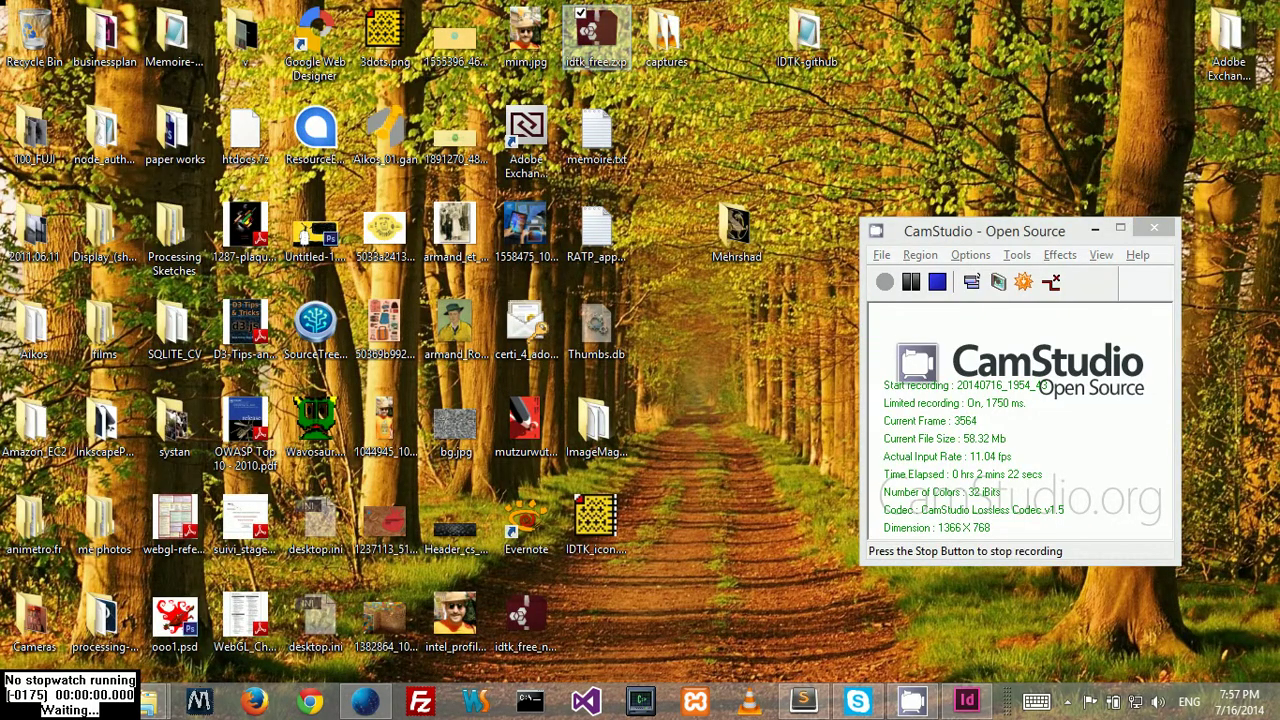
{"action": "key", "text": "alt+Tab"}
{"action": "key", "text": "alt+Tab"}
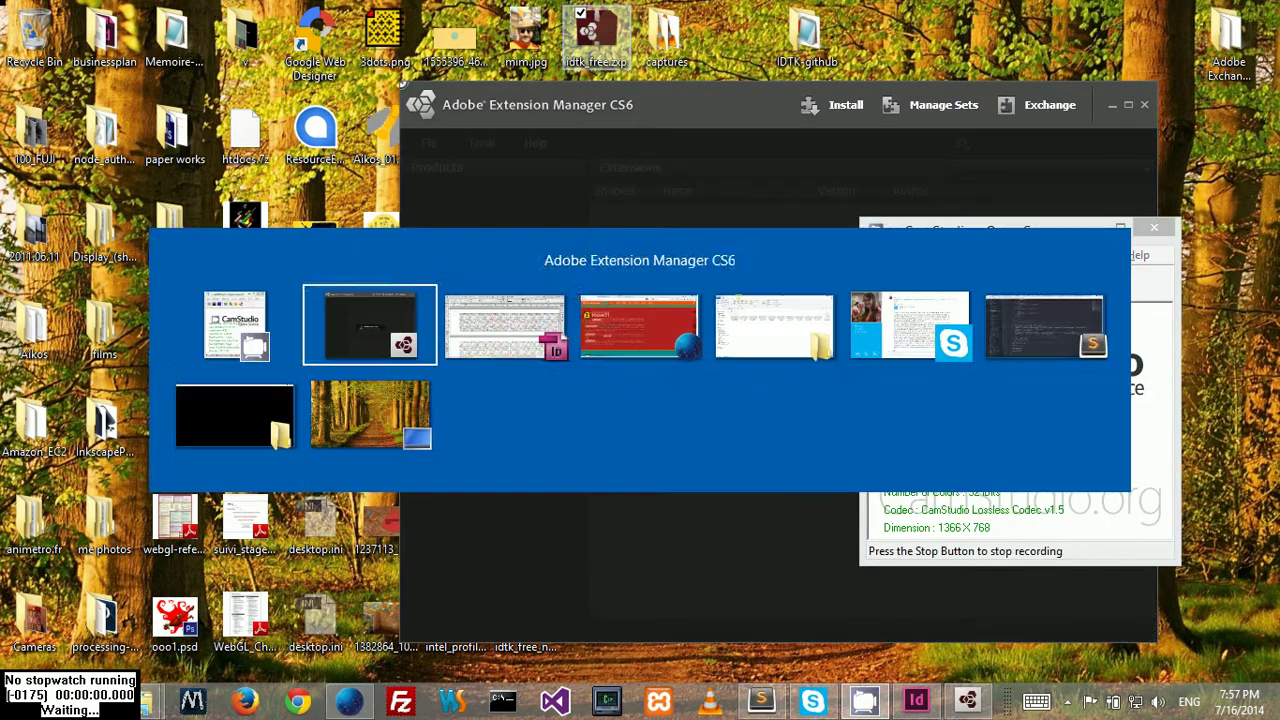
{"action": "key", "text": "alt+Tab"}
{"action": "key", "text": "alt+Tab"}
{"action": "key", "text": "alt+Tab"}
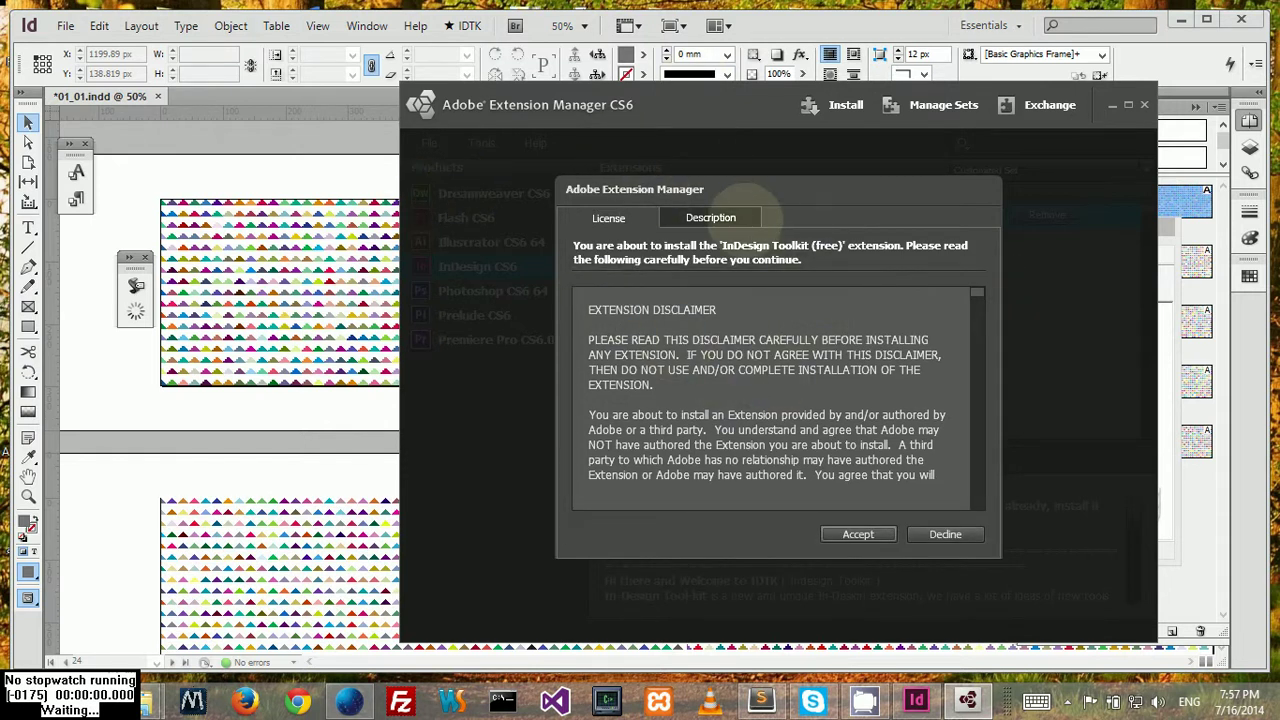
{"action": "left_click", "coordinate": [712, 218]}
{"action": "left_click", "coordinate": [608, 218]}
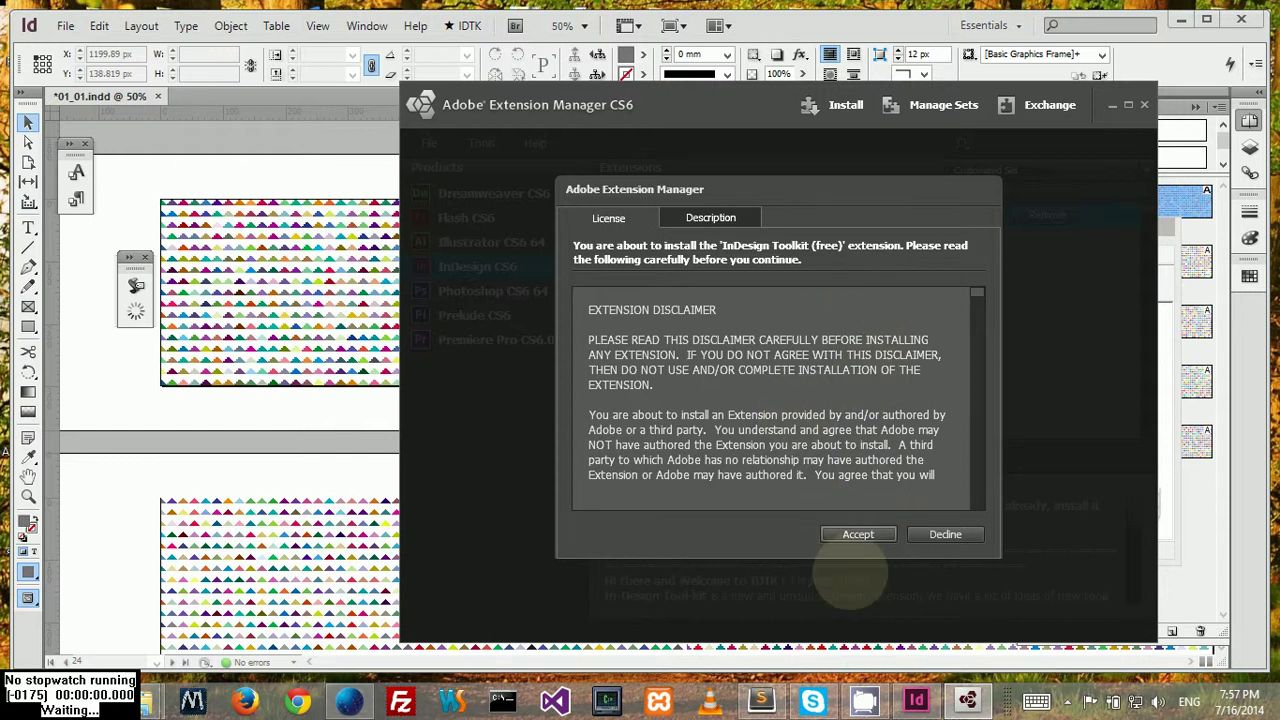
{"action": "left_click", "coordinate": [858, 534]}
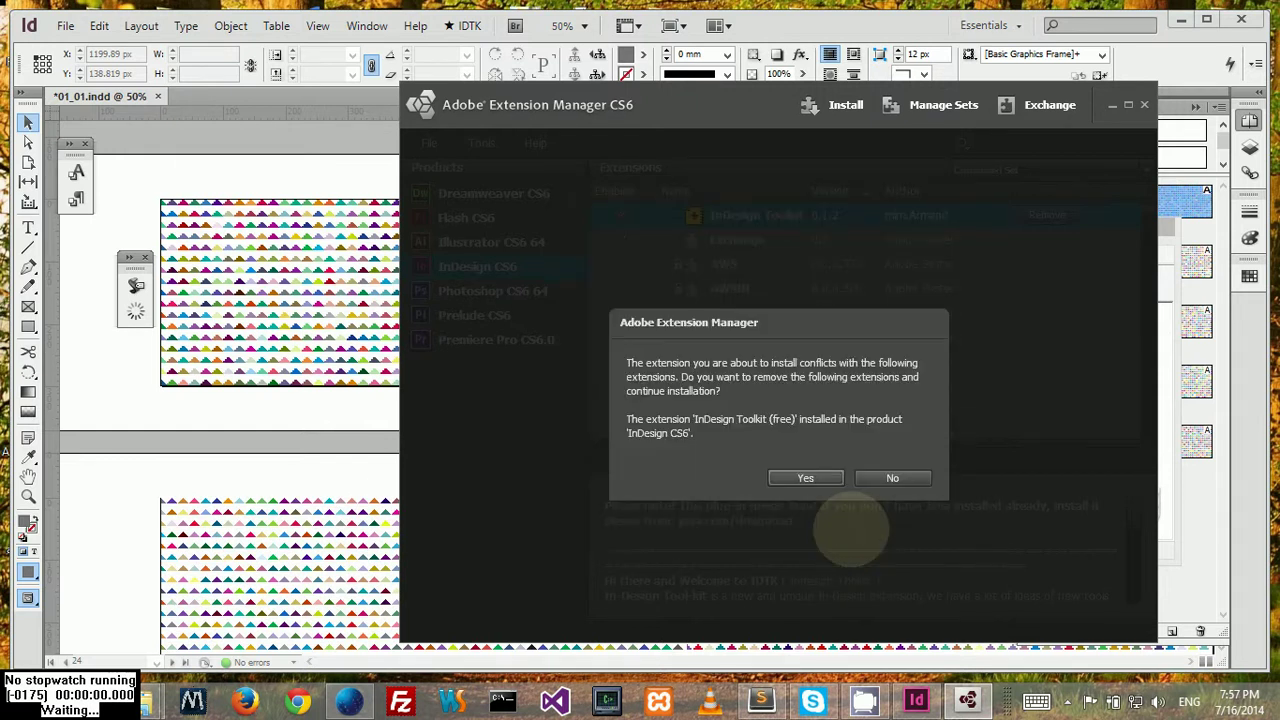
{"action": "left_click", "coordinate": [804, 480]}
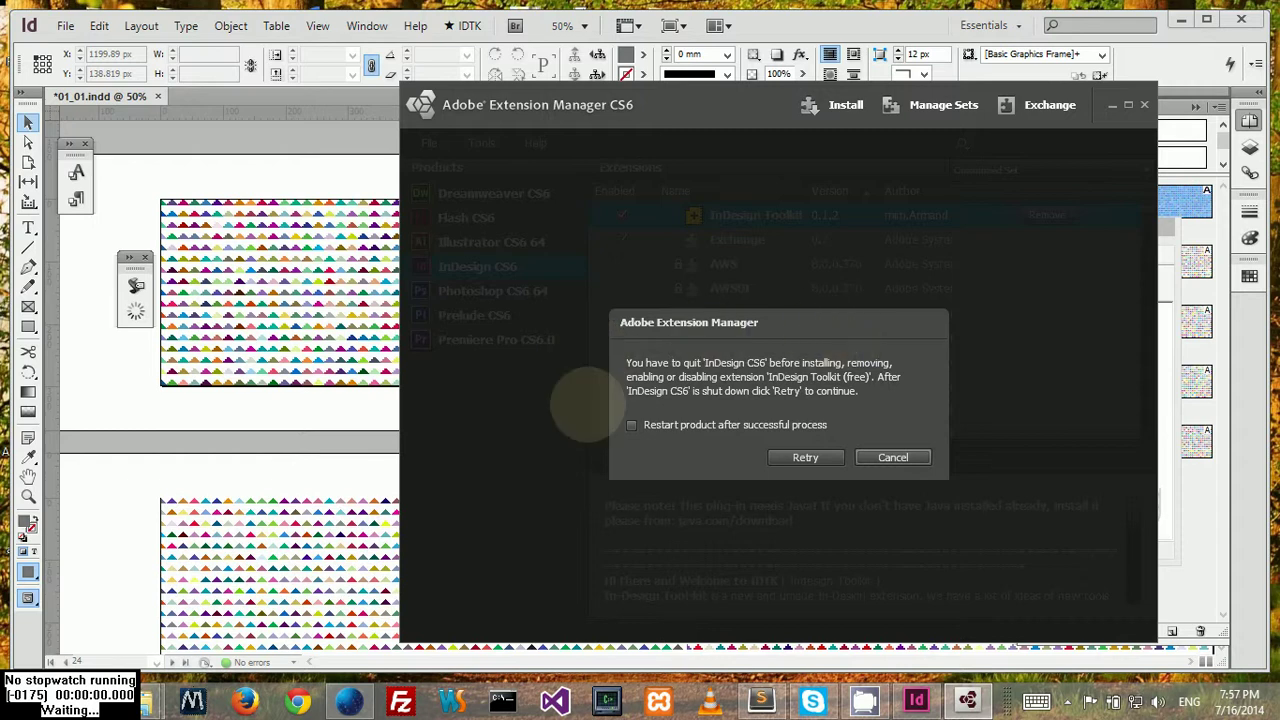
Step: Tick 'Restart product after successful process' and close InDesign's window
{"action": "left_click", "coordinate": [632, 425]}
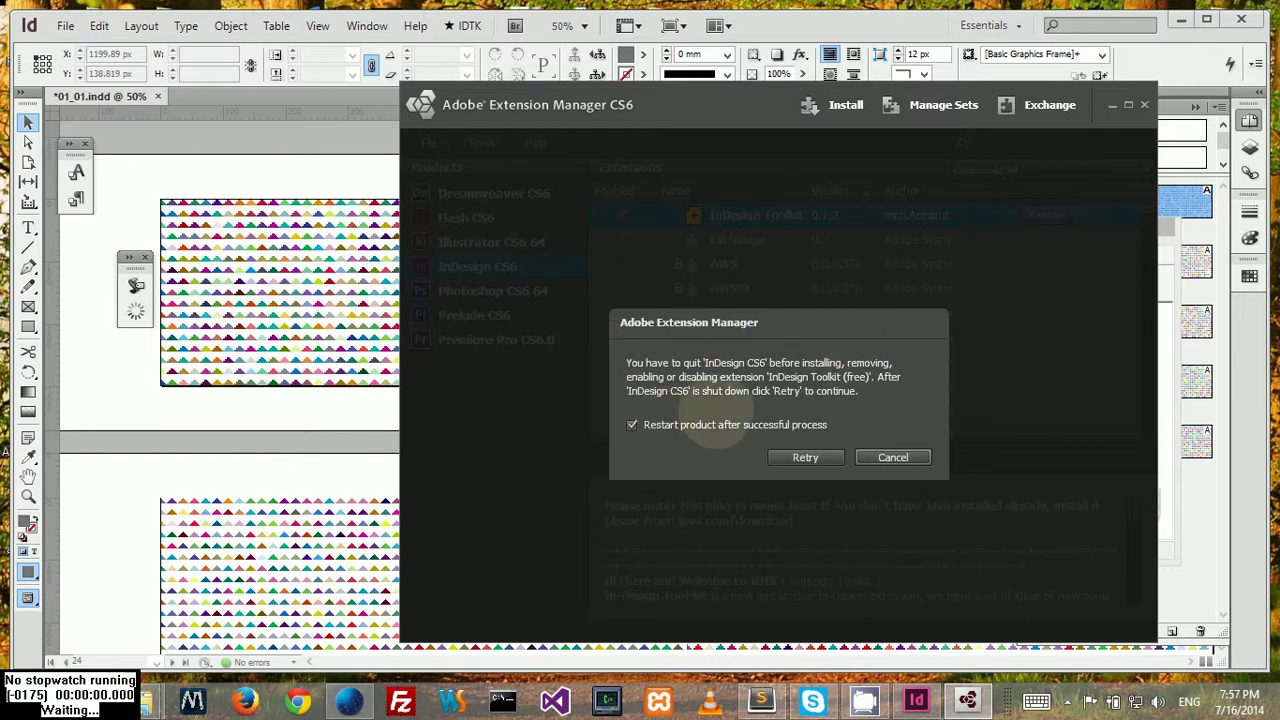
{"action": "key", "text": "alt+Tab"}
{"action": "key", "text": "alt+Tab"}
{"action": "key", "text": "alt+Tab"}
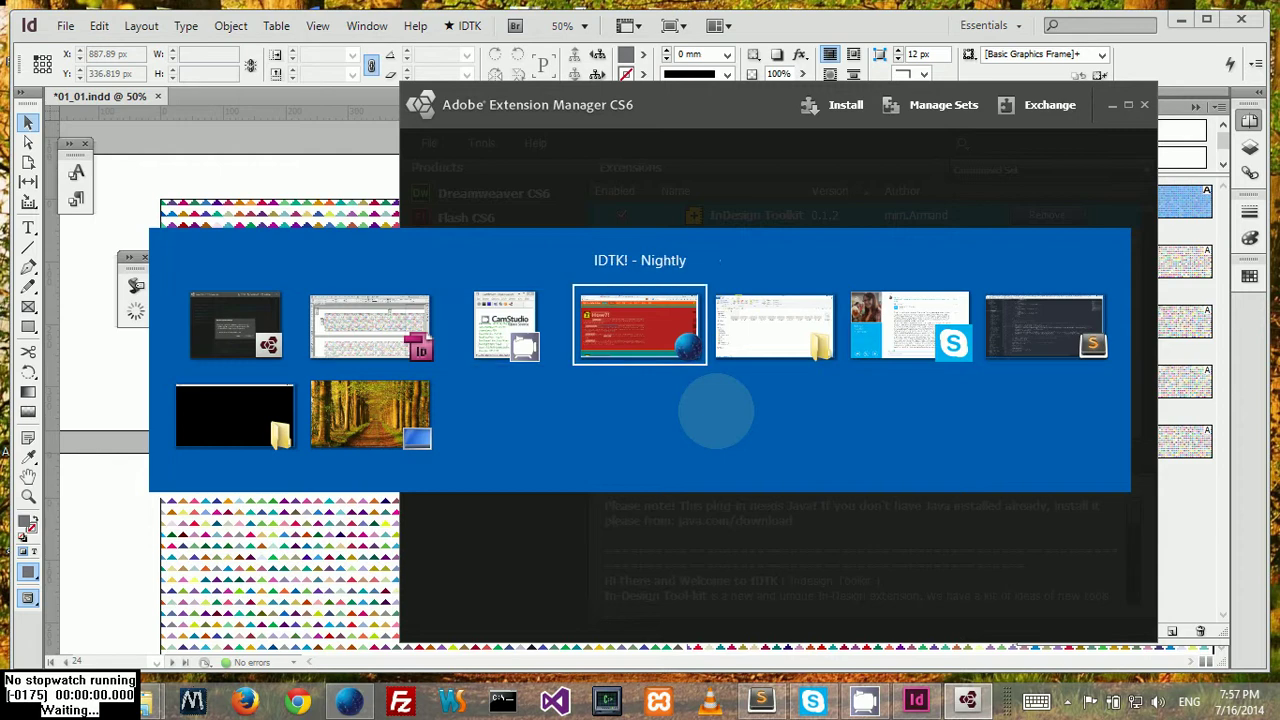
{"action": "key", "text": "alt+Tab"}
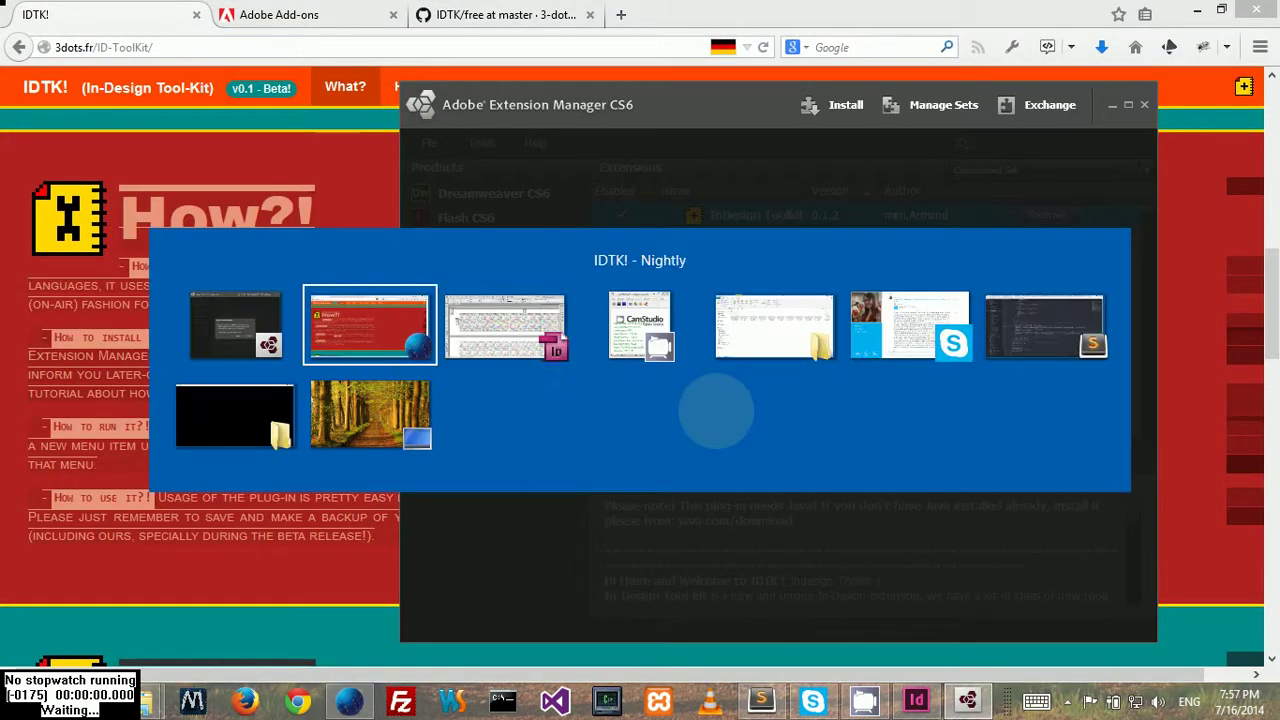
{"action": "key", "text": "alt+Tab"}
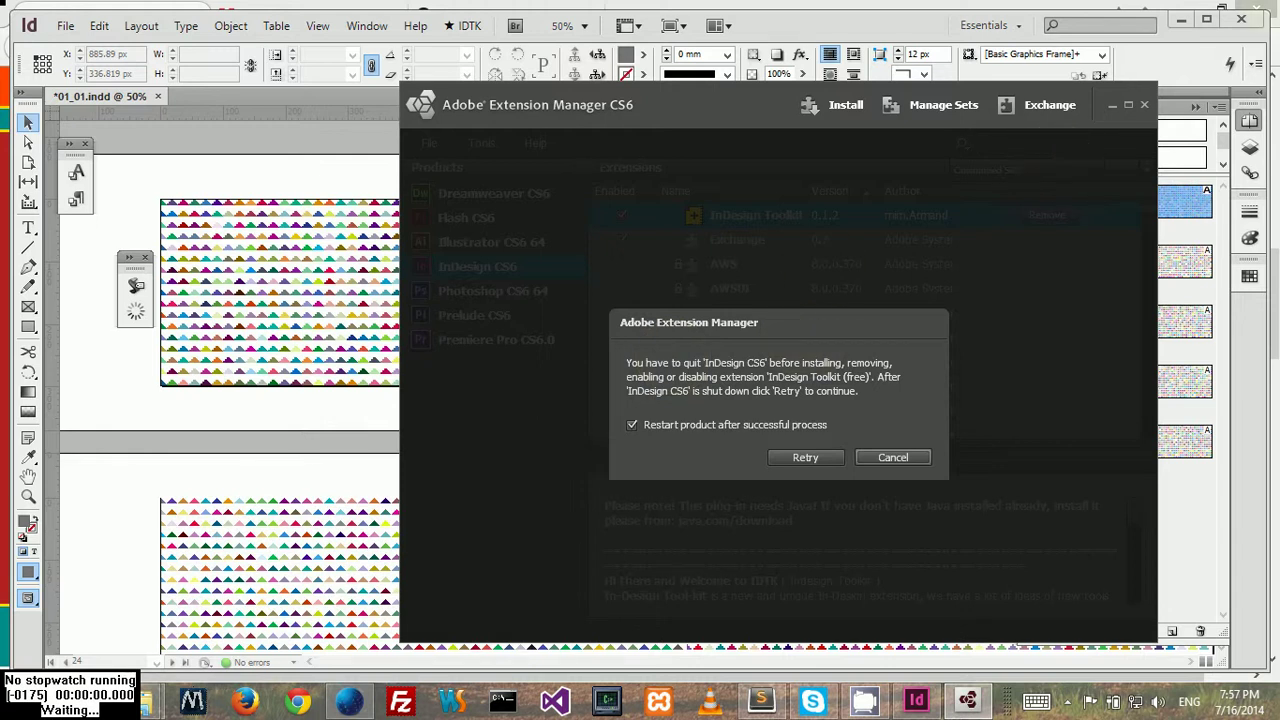
{"action": "left_click", "coordinate": [1241, 19]}
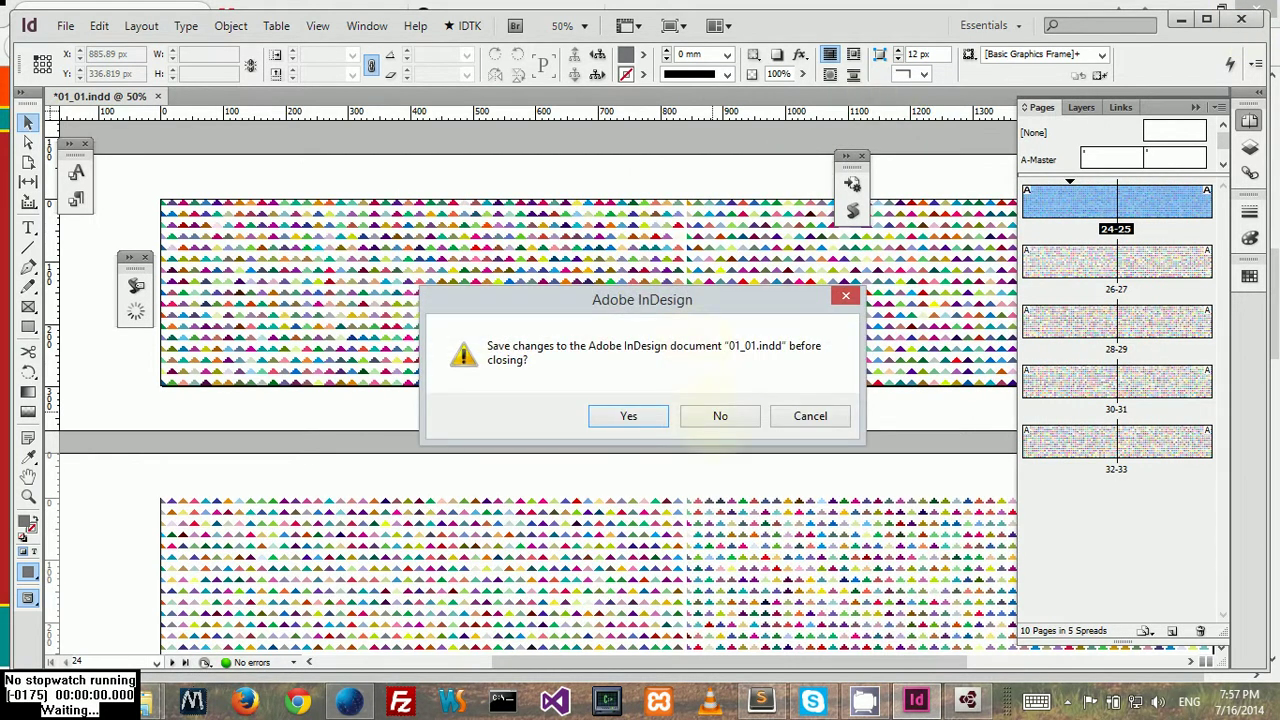
Step: Close 01_01.indd without saving and confirm installing the unverified IDTK extension
{"action": "left_click", "coordinate": [720, 416]}
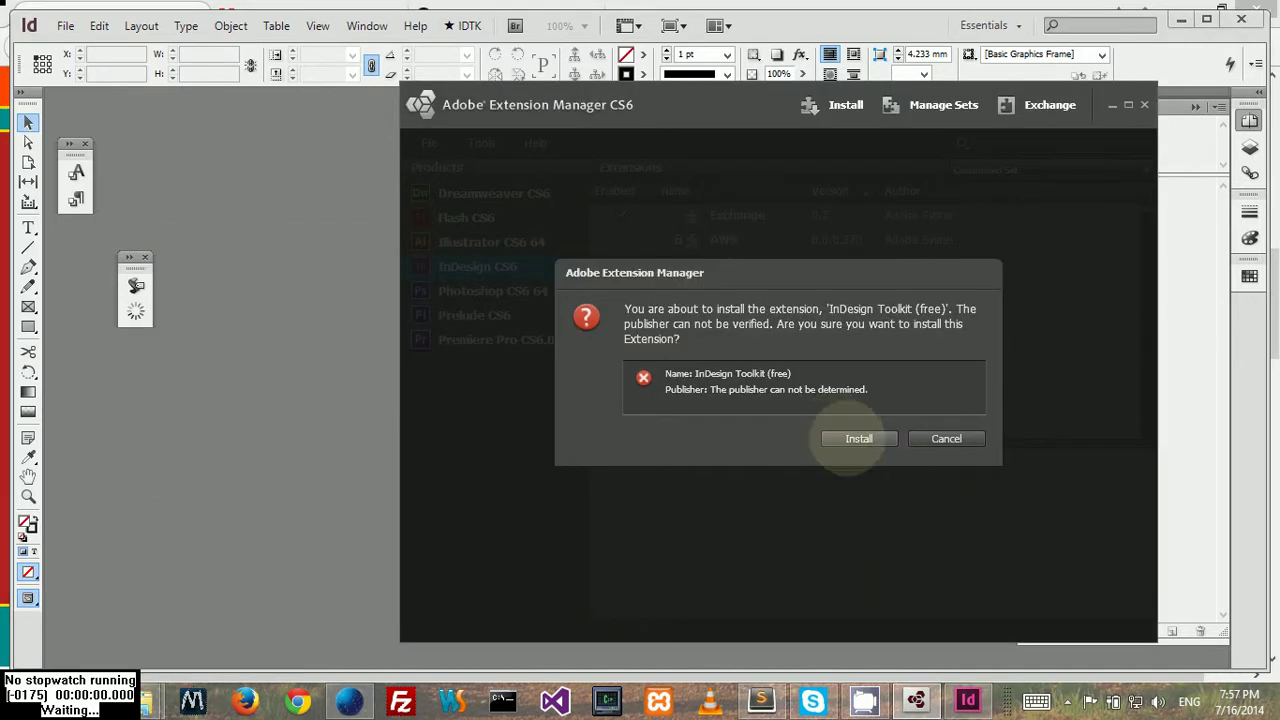
{"action": "left_click", "coordinate": [852, 438]}
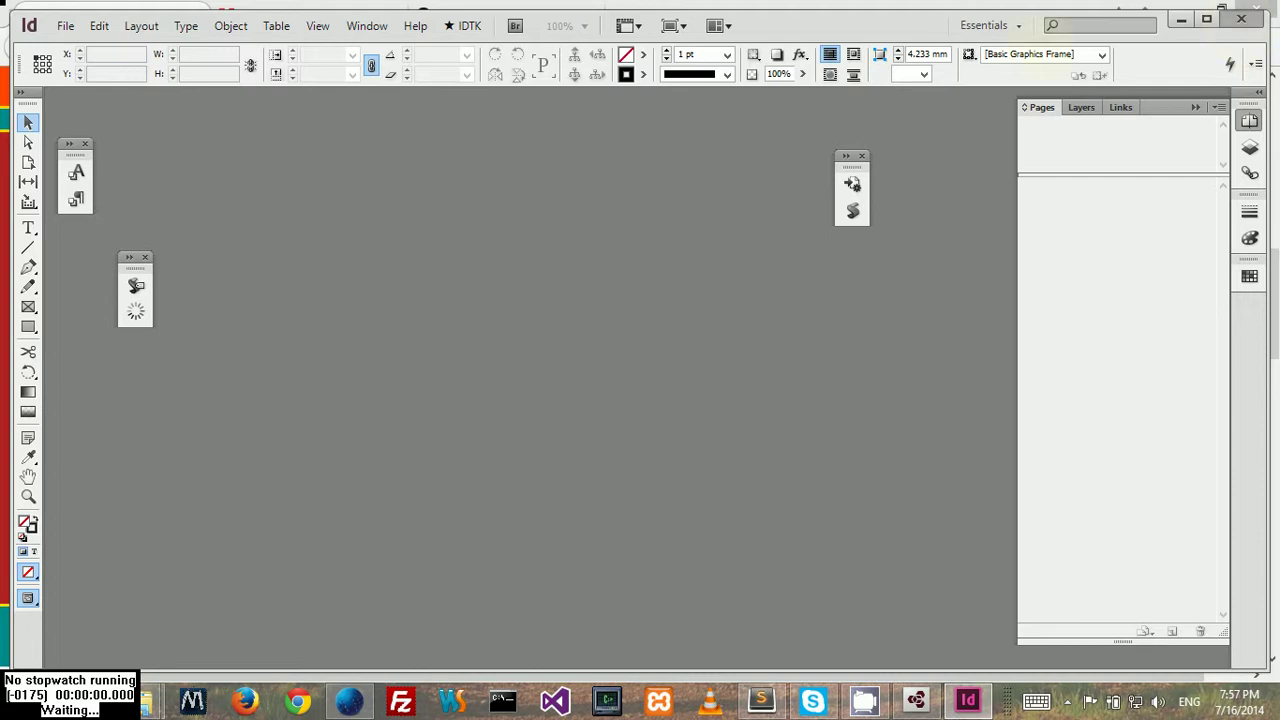
Step: Quit InDesign with Ctrl+Q and grant administrator rights to finish installing InDesign Toolkit 0.1.2
{"action": "key", "text": "ctrl+q"}
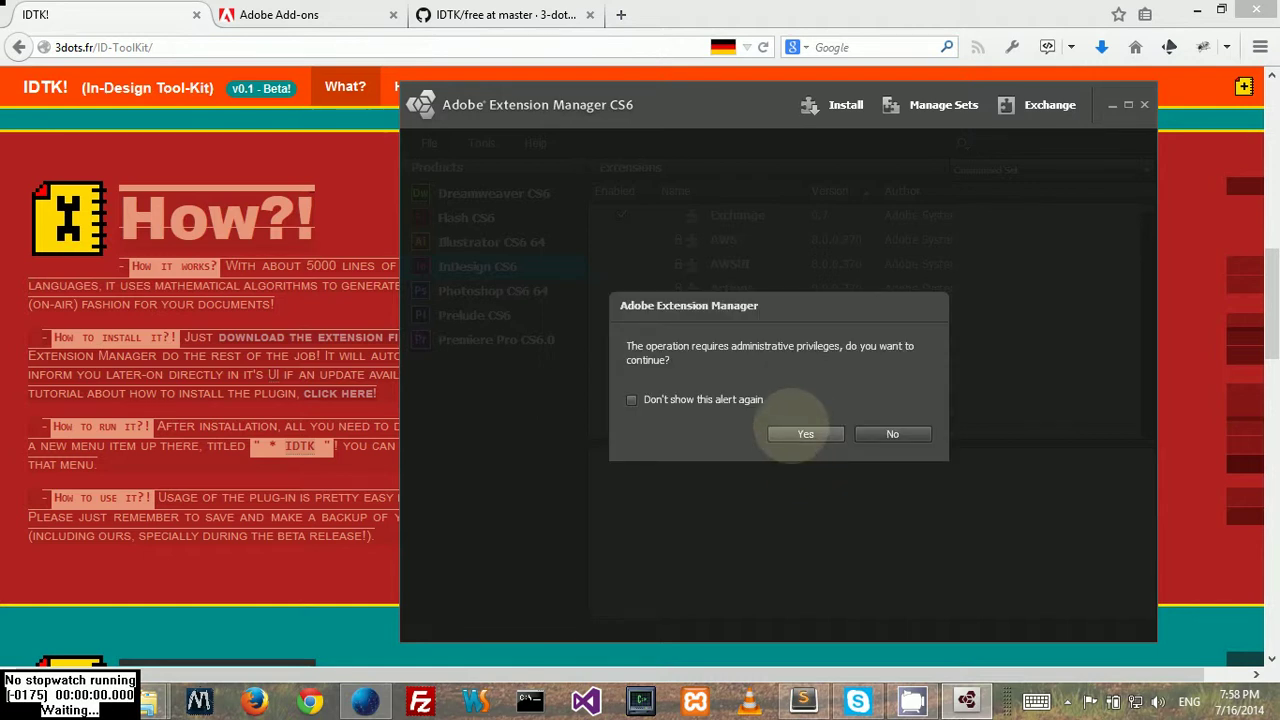
{"action": "left_click", "coordinate": [806, 431]}
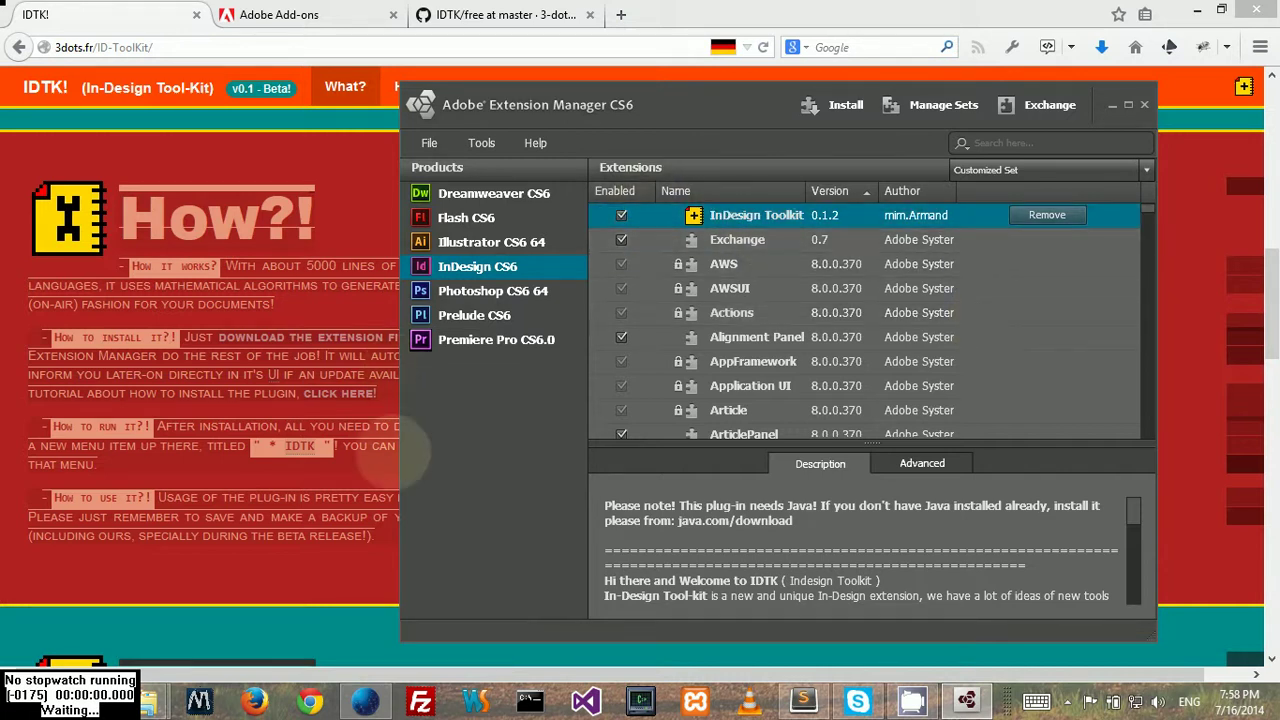
Step: Launch InDesign by searching 'inde' on the Start screen
{"action": "key", "text": "super"}
{"action": "type", "text": "inde"}
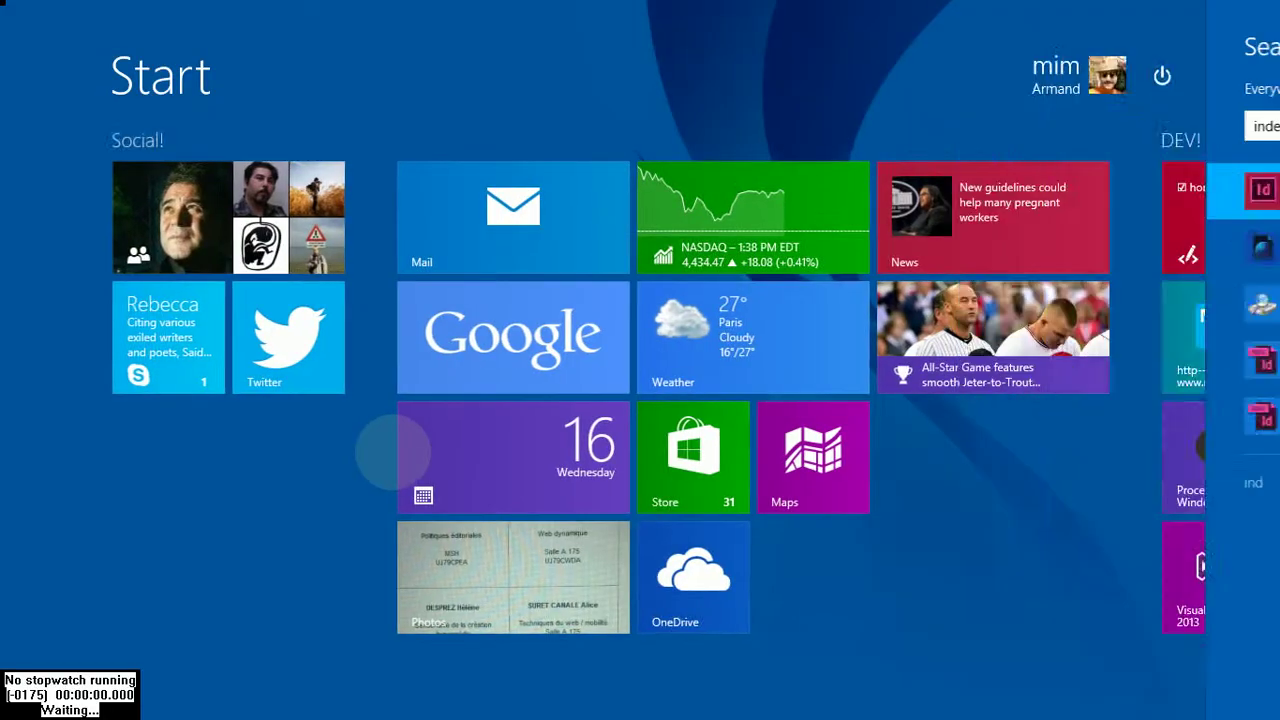
{"action": "key", "text": "Return"}
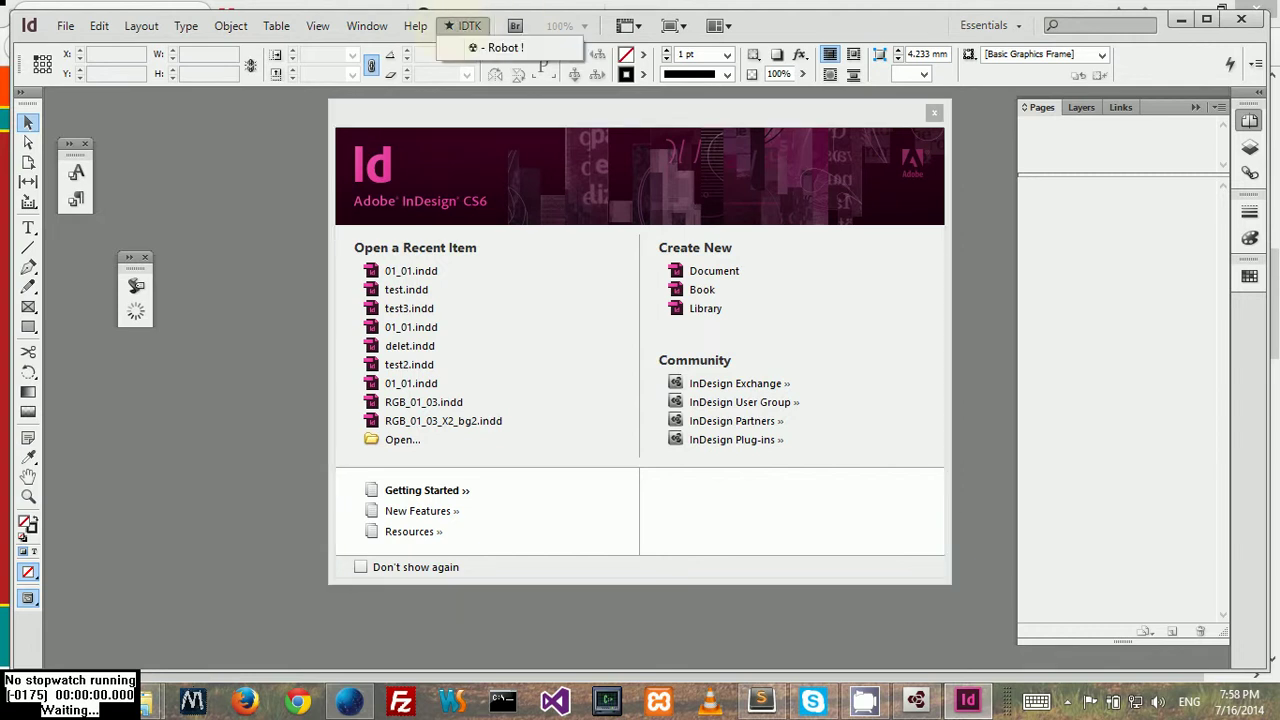
Step: Check the IDTK menu's Robot ! command, then create a new blank one-page A4 document
{"action": "left_click", "coordinate": [415, 25]}
{"action": "key", "text": "Right"}
{"action": "key", "text": "Left"}
{"action": "key", "text": "Right"}
{"action": "key", "text": "Down"}
{"action": "left_click", "coordinate": [500, 47]}
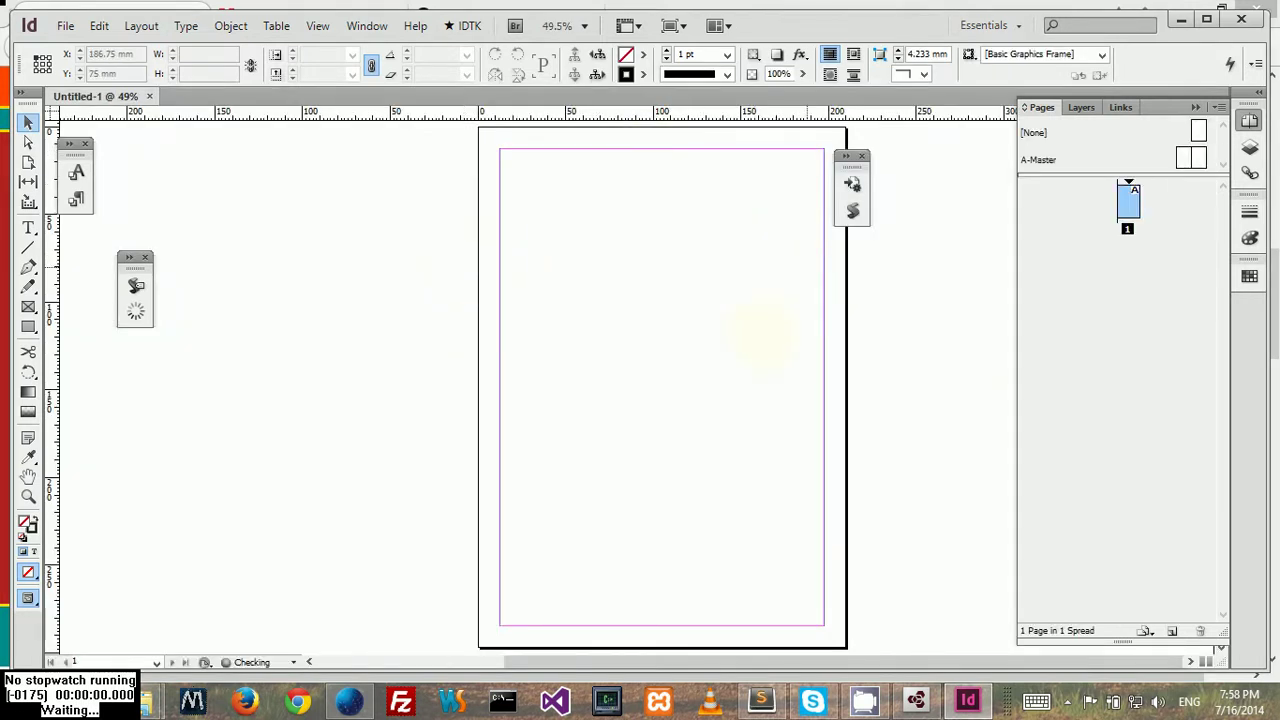
Step: Run IDTK > Robot ! on Untitled-1 and dismiss the must-save-first Mayday error
{"action": "left_click", "coordinate": [466, 25]}
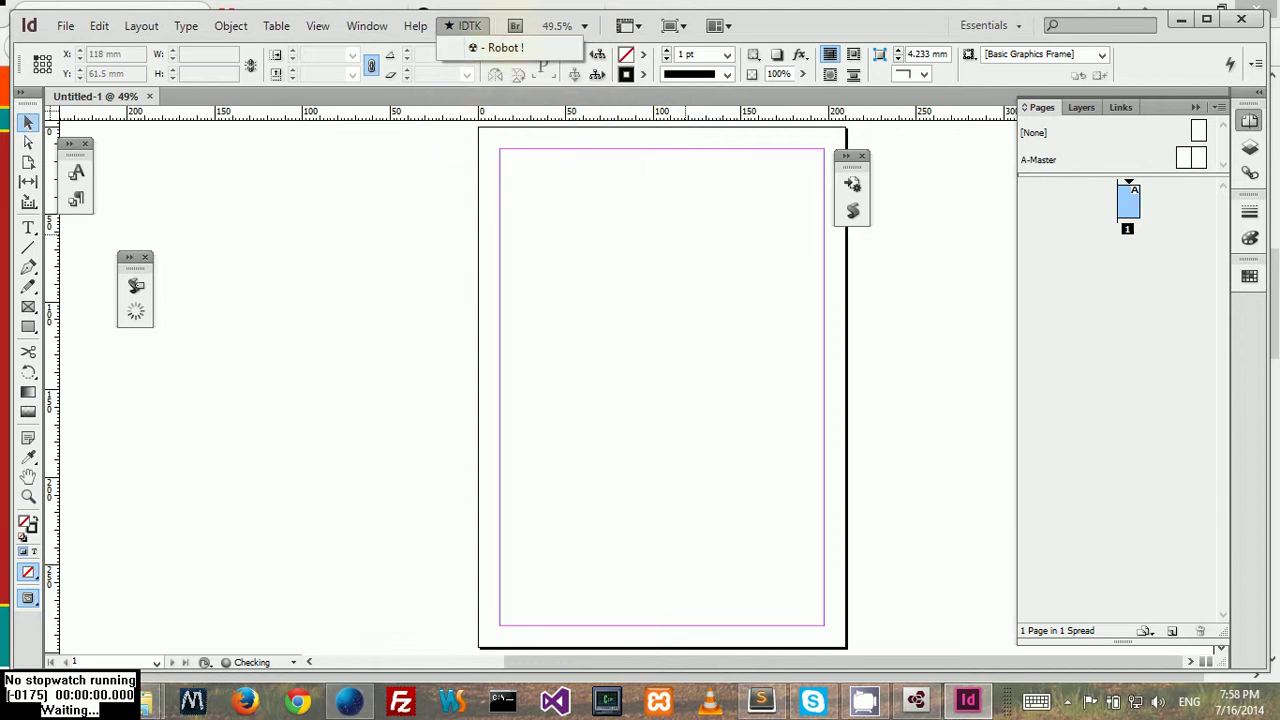
{"action": "left_click", "coordinate": [495, 47]}
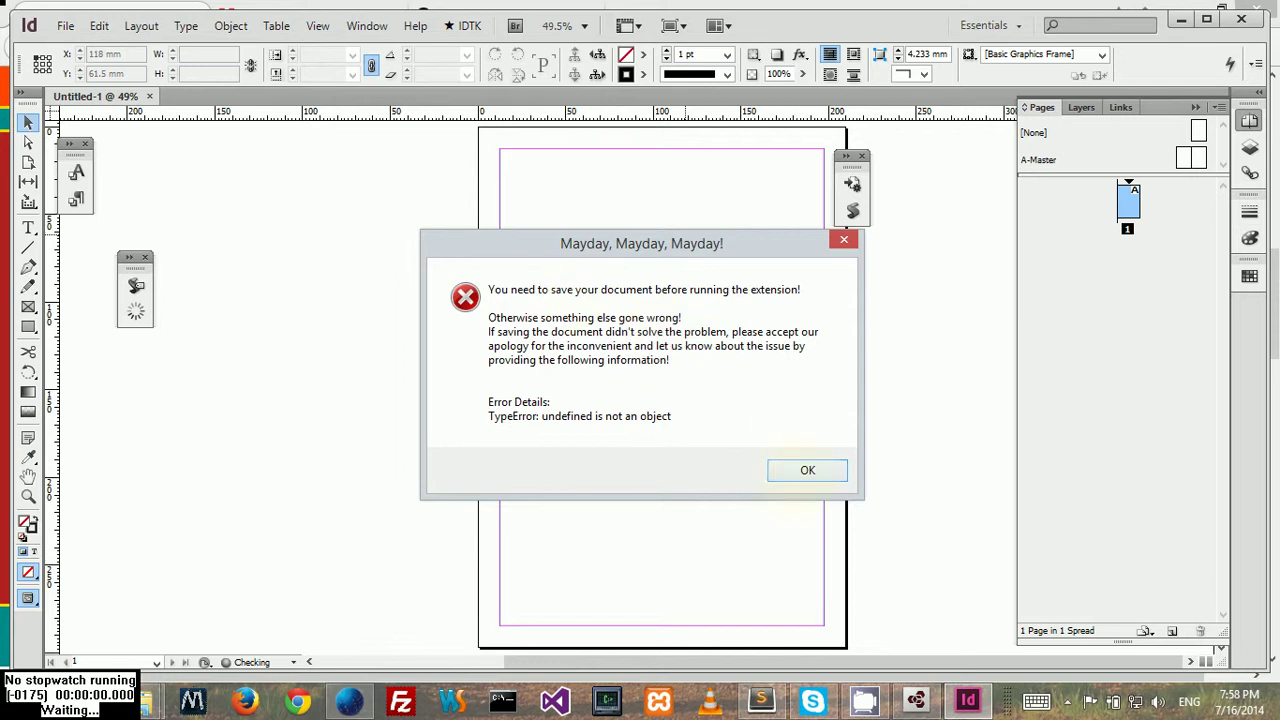
{"action": "left_click", "coordinate": [807, 470]}
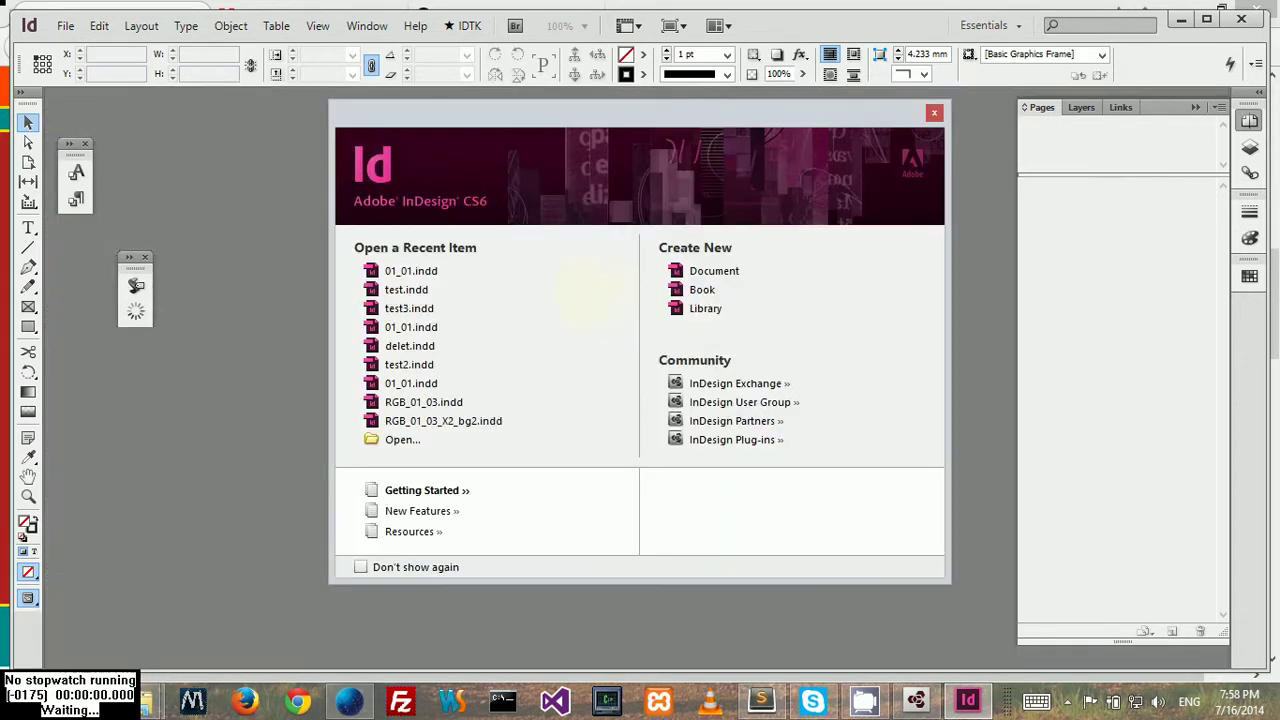
Step: Reopen 01_01.indd from Recent Items and run IDTK Robot to place 10 triangle pattern images
{"action": "left_click", "coordinate": [520, 271]}
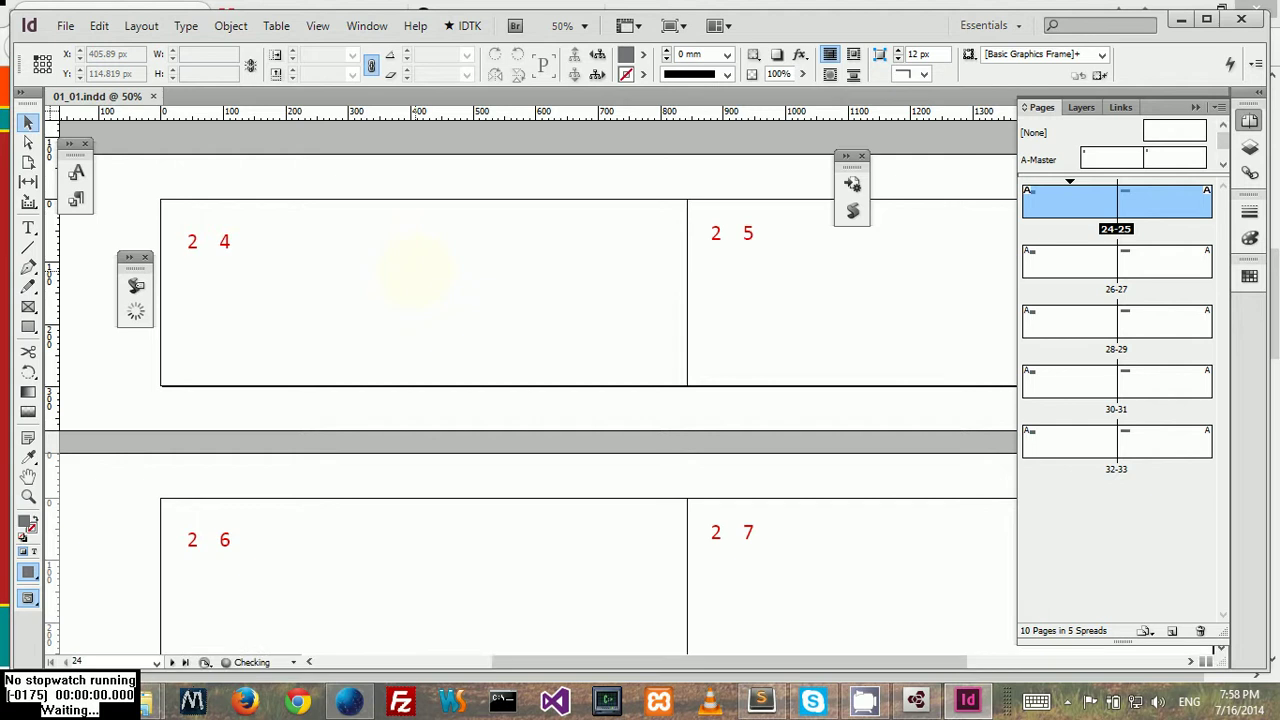
{"action": "left_click", "coordinate": [463, 25]}
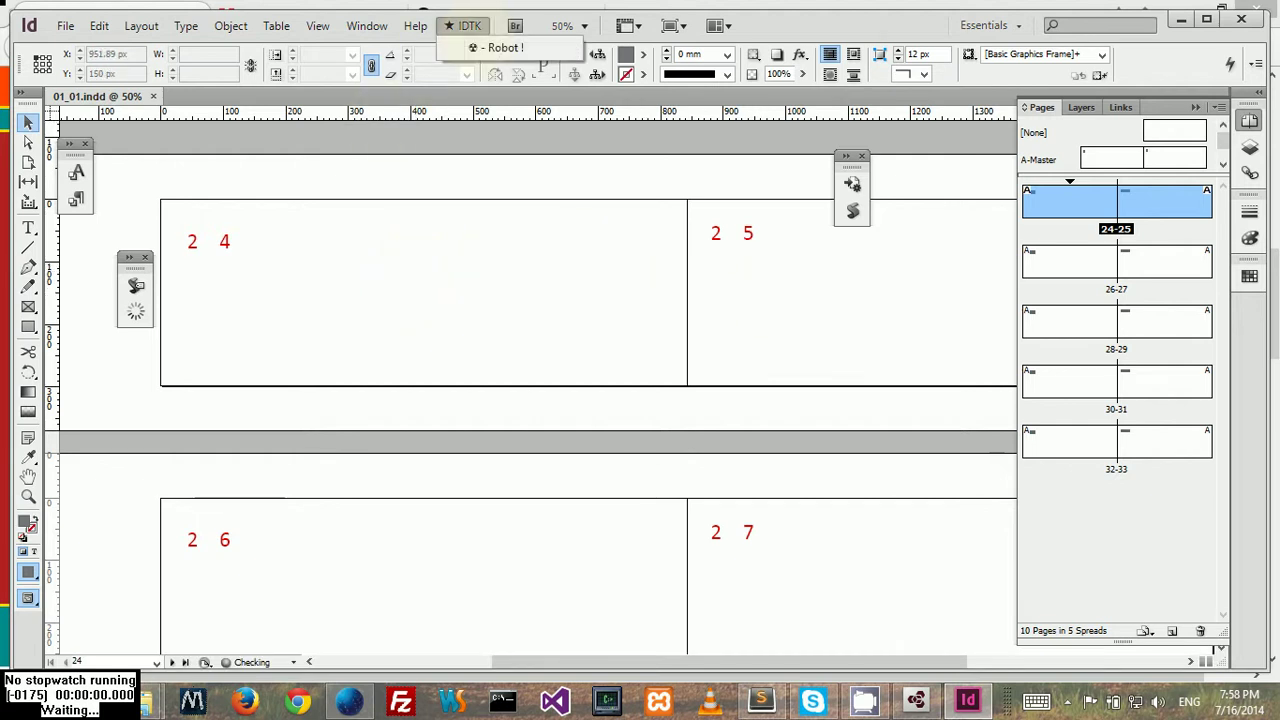
{"action": "left_click", "coordinate": [497, 47]}
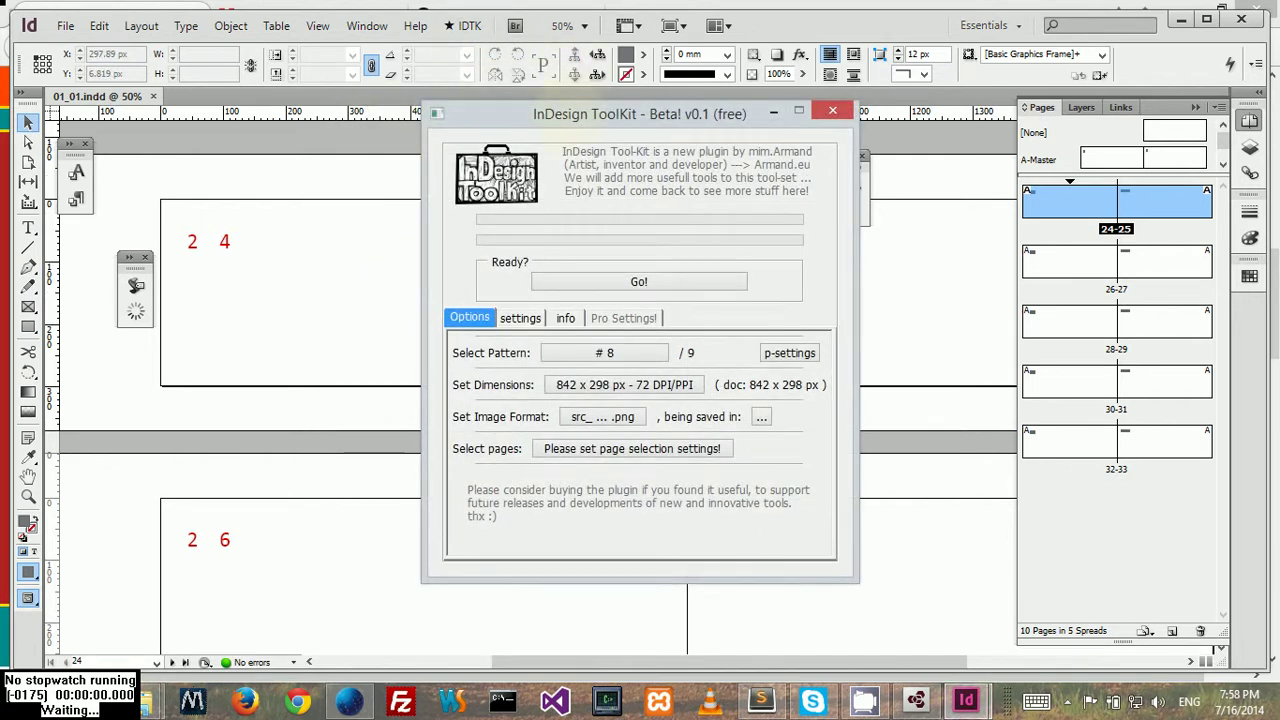
{"action": "left_click_drag", "start_coordinate": [586, 106], "coordinate": [786, 150]}
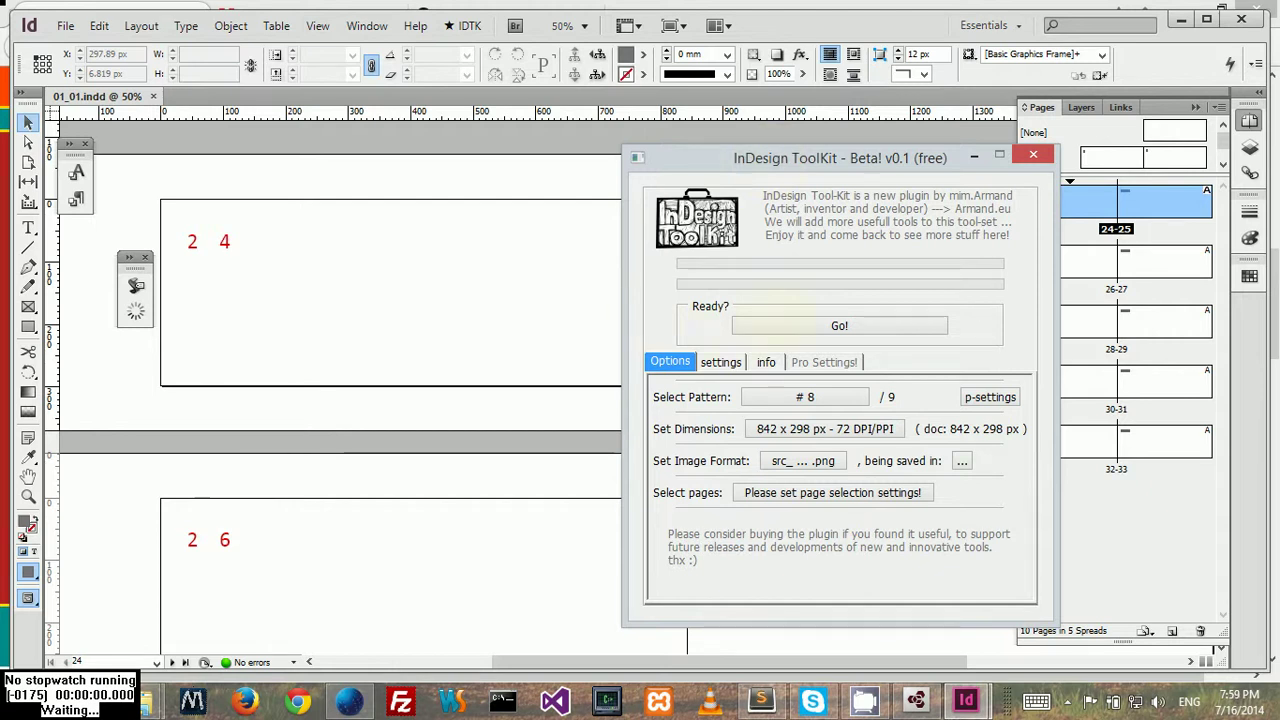
{"action": "left_click", "coordinate": [839, 326]}
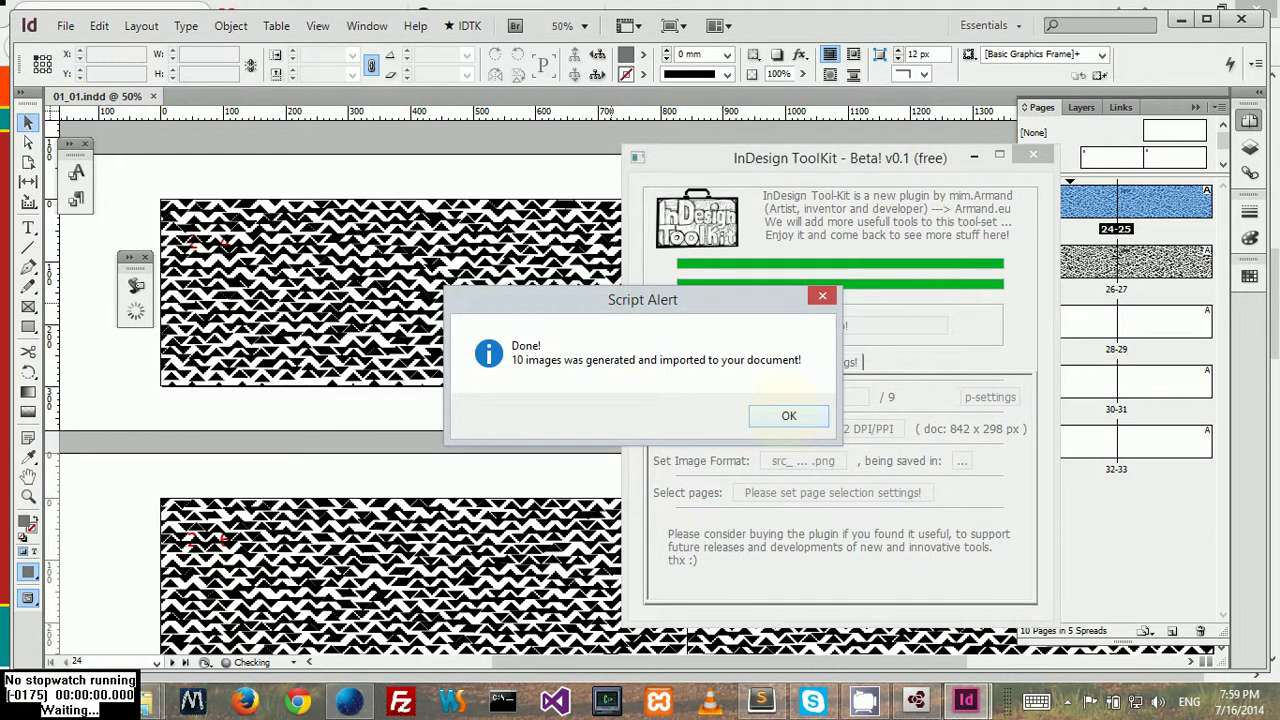
{"action": "key", "text": "Return"}
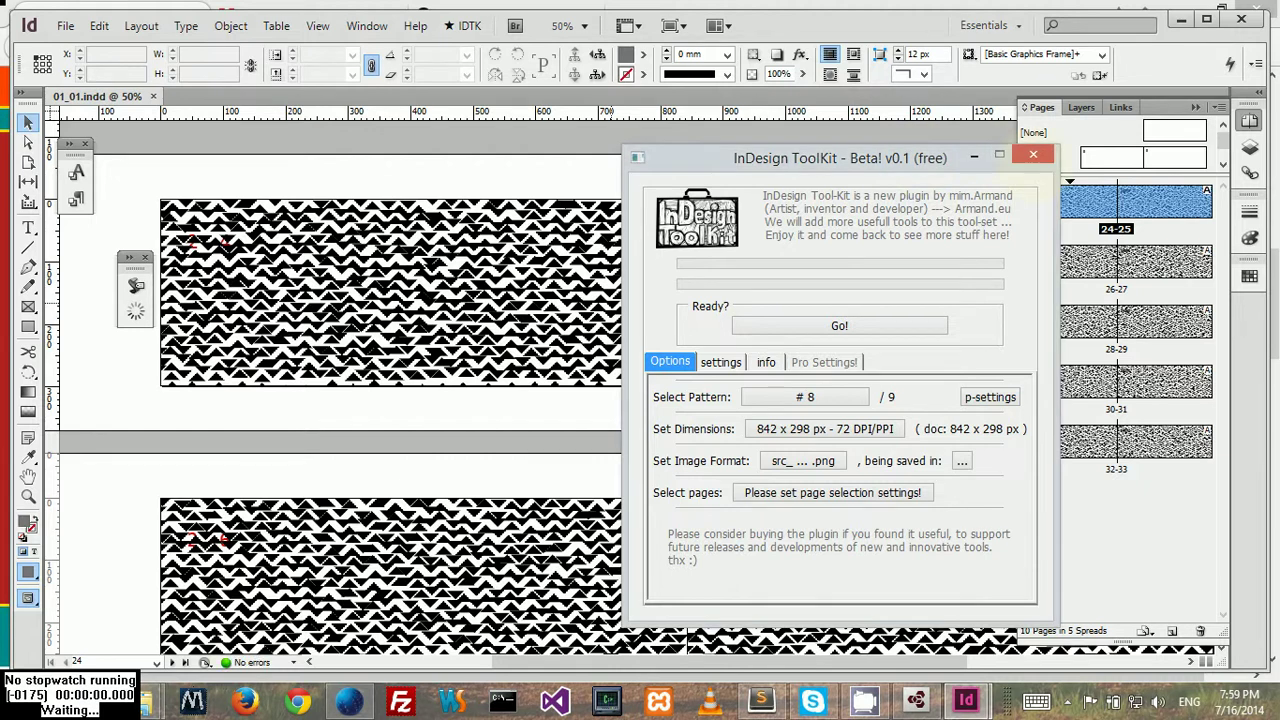